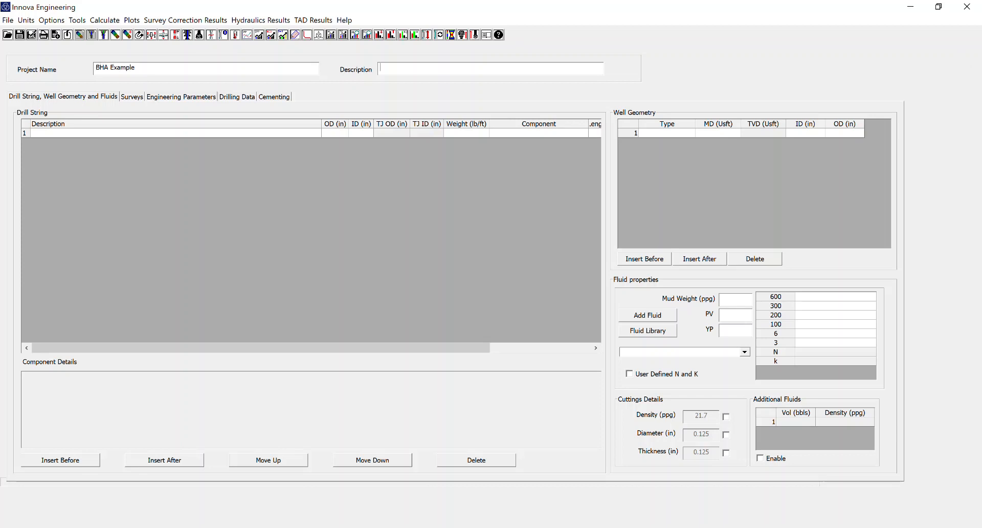
Enter Example 1 as the project description and apply API units with the length unit set to US Feet.
text(Example 1)
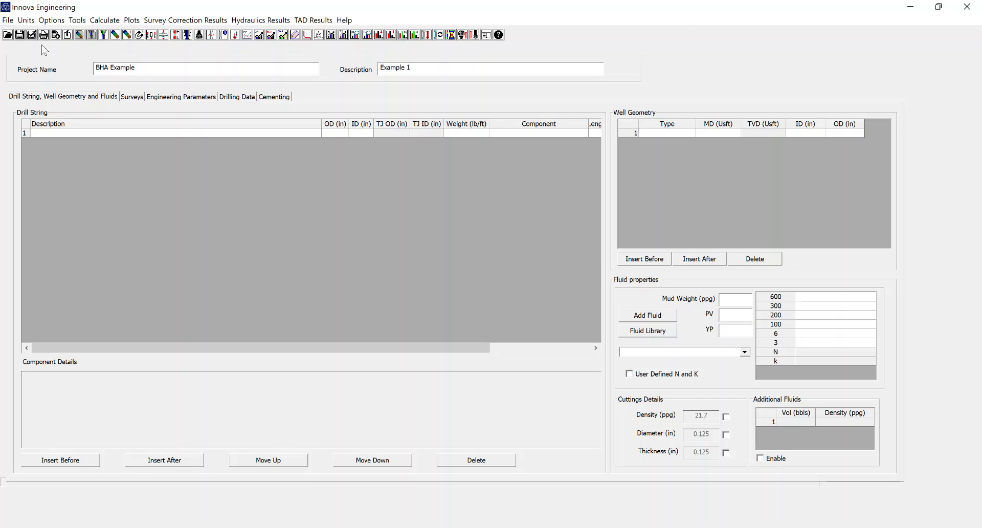
click(24, 20)
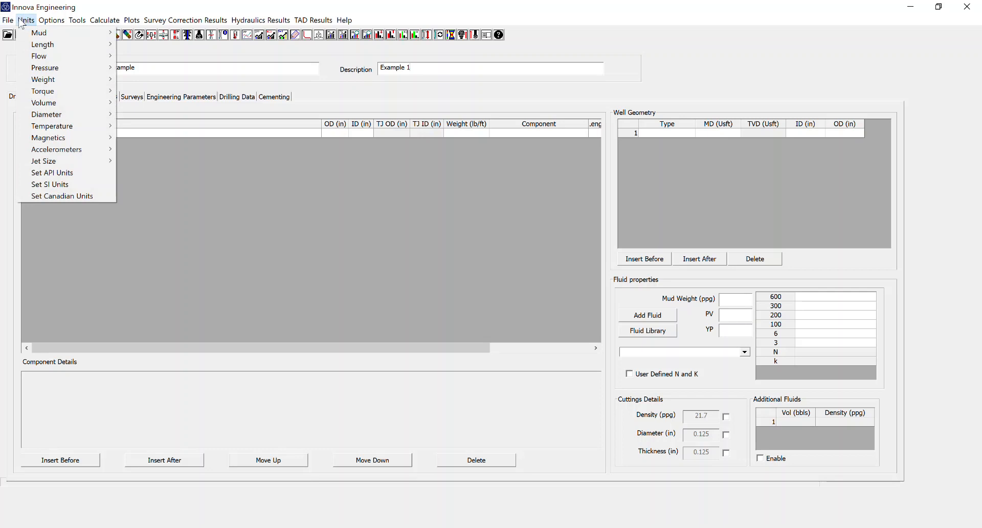
click(42, 174)
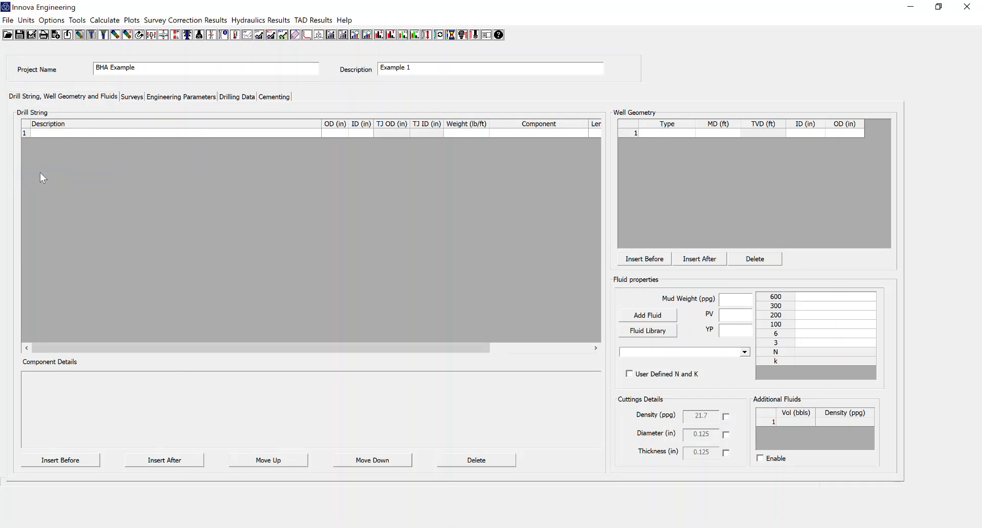
click(26, 21)
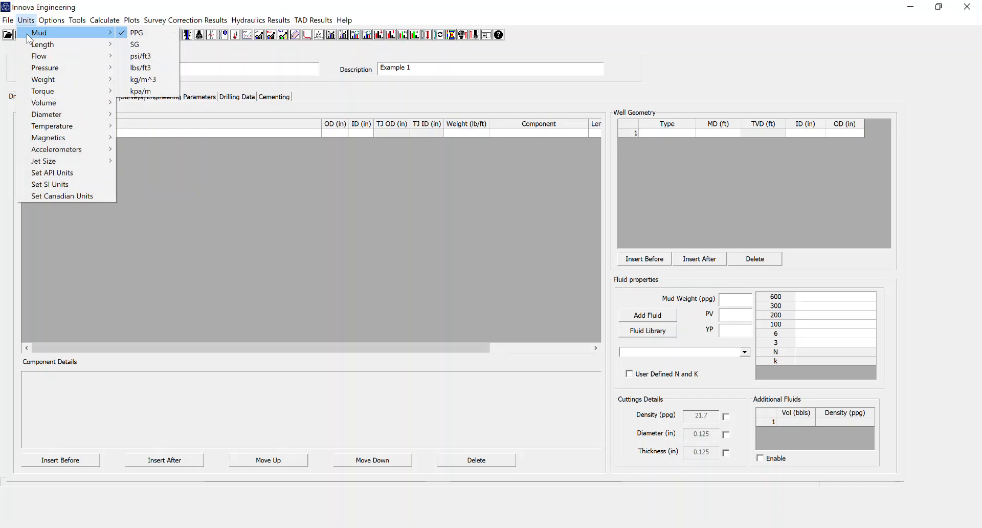
mouse_move(30, 46)
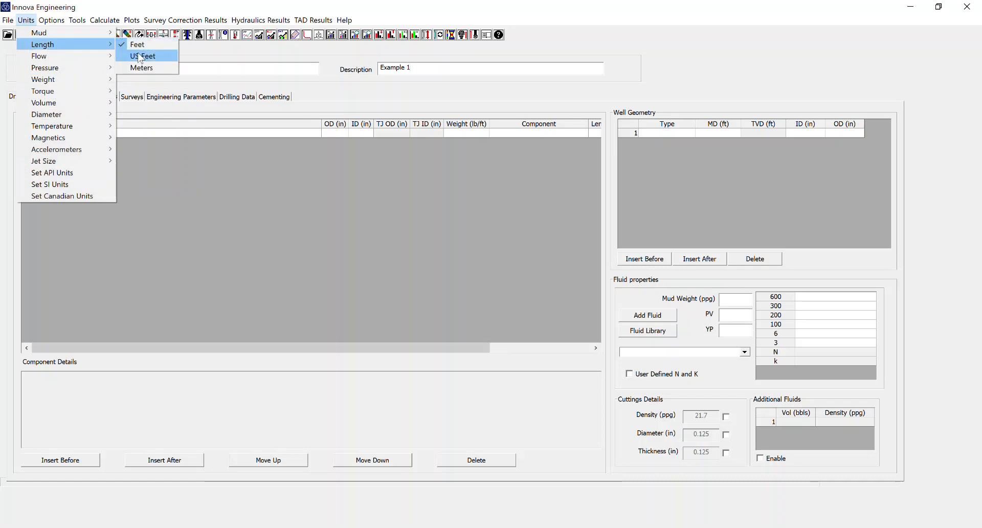
click(140, 55)
click(26, 20)
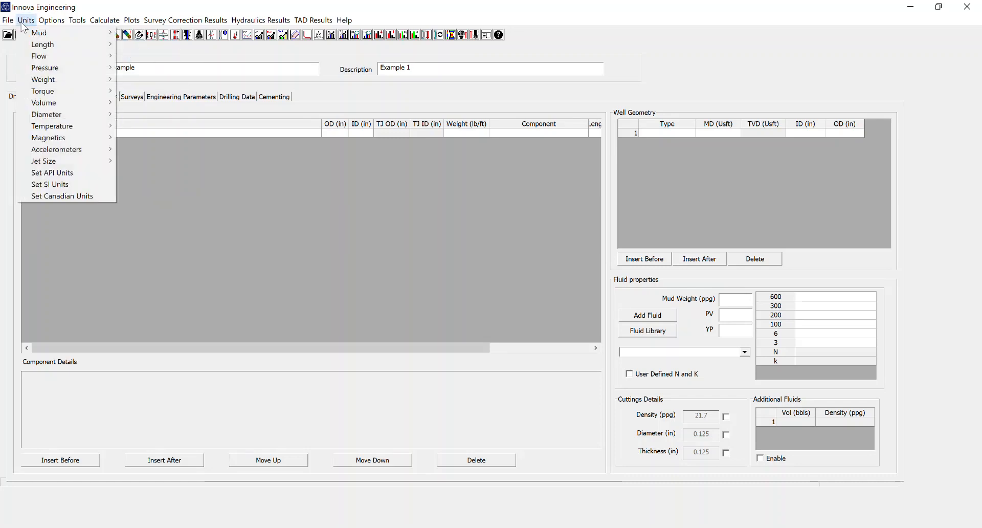
mouse_move(50, 69)
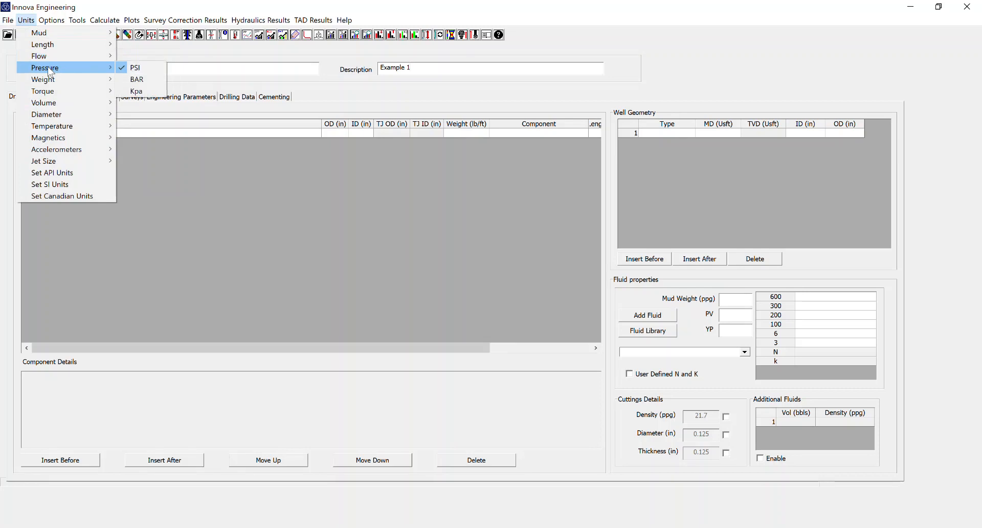
mouse_move(55, 96)
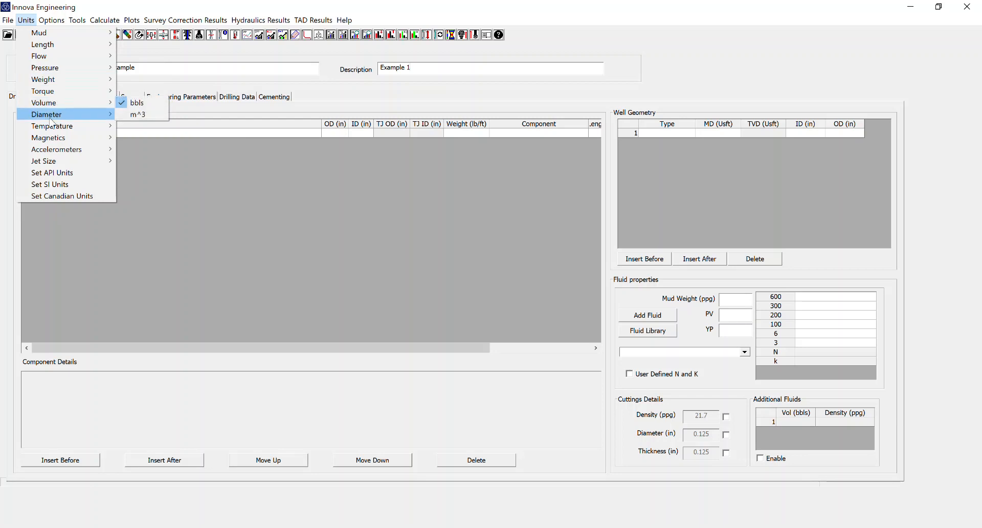
mouse_move(52, 129)
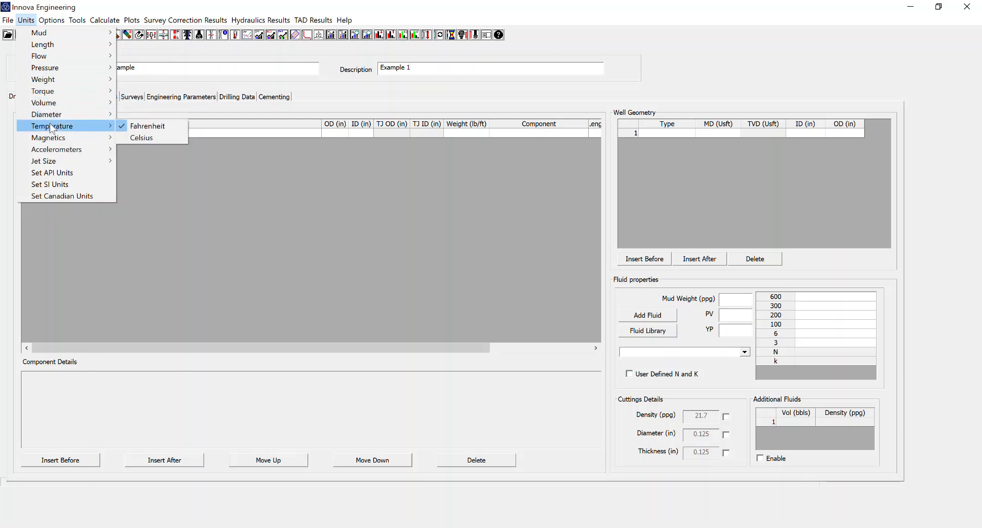
mouse_move(52, 151)
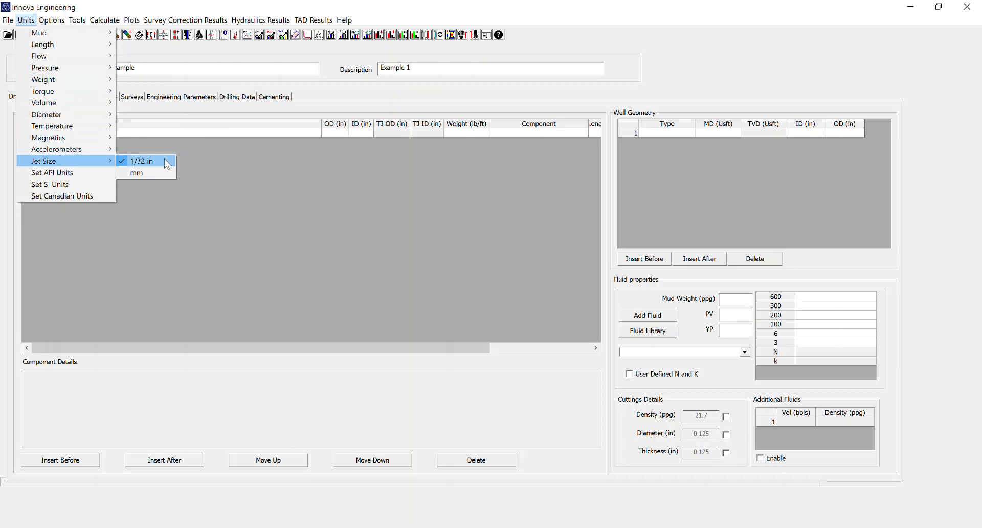
click(314, 254)
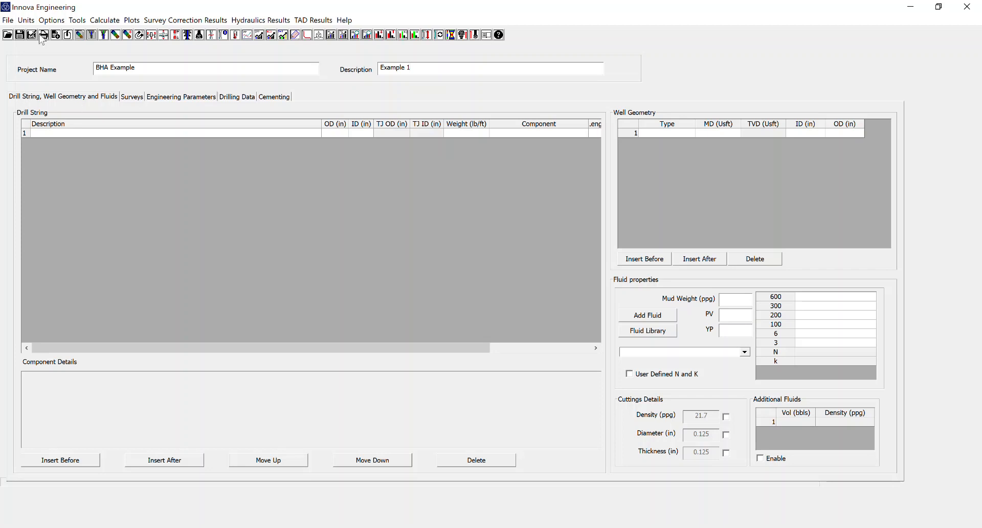
Save the project to the Desktop as a project file named BHA Example.
click(7, 20)
click(31, 70)
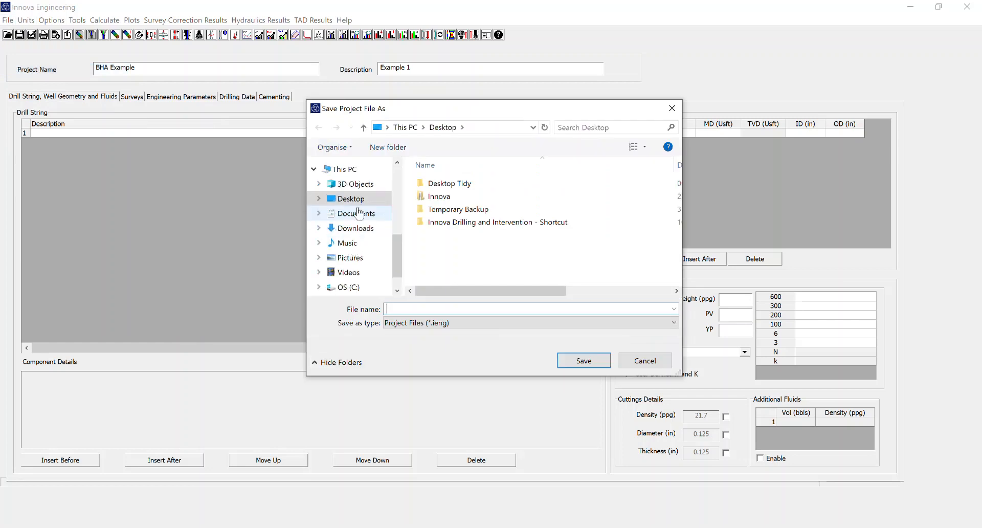
click(350, 199)
click(392, 309)
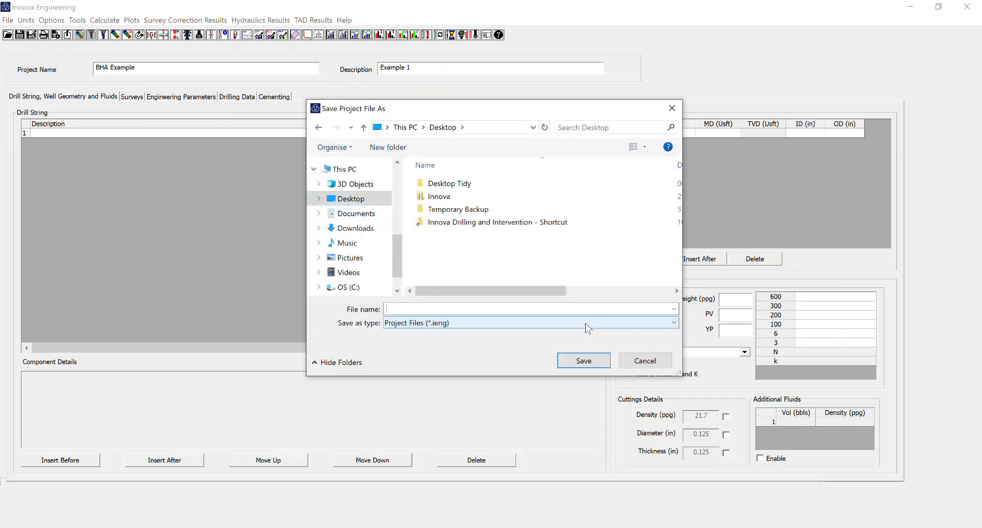
text(BHA Example)
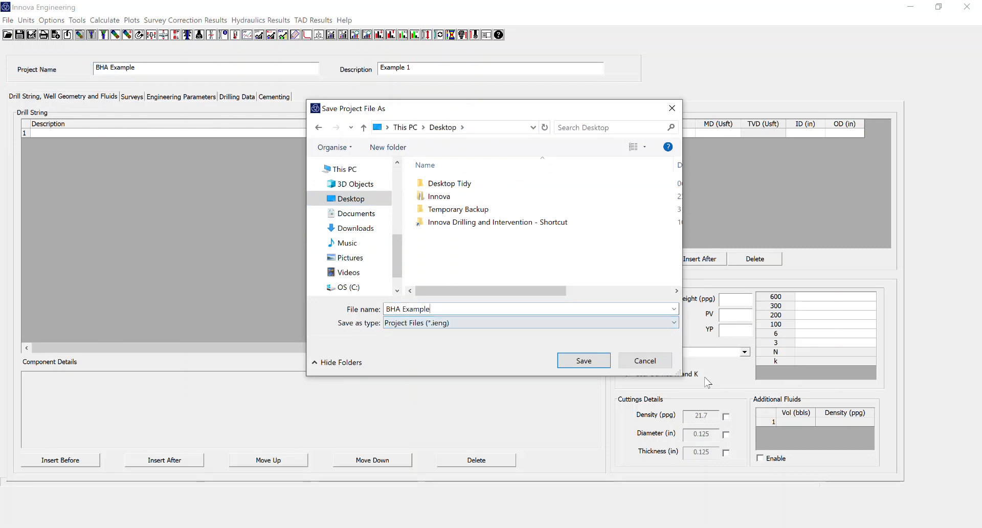
click(584, 361)
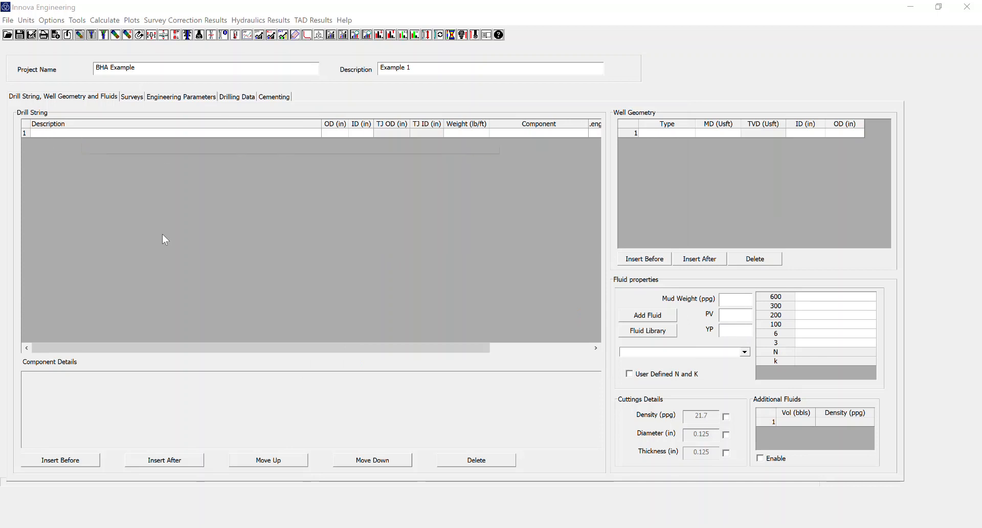
Set the component type of the first drill string row to Bit.
click(569, 133)
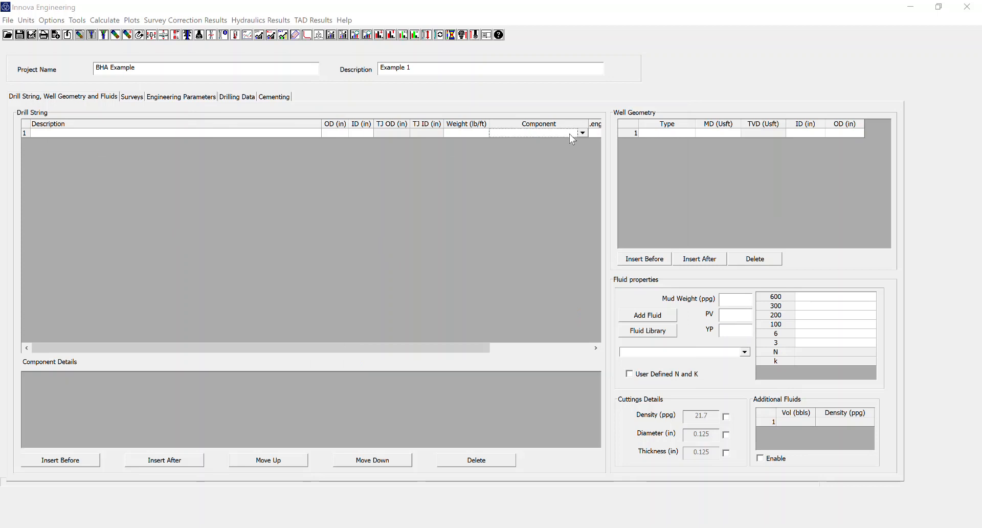
click(583, 134)
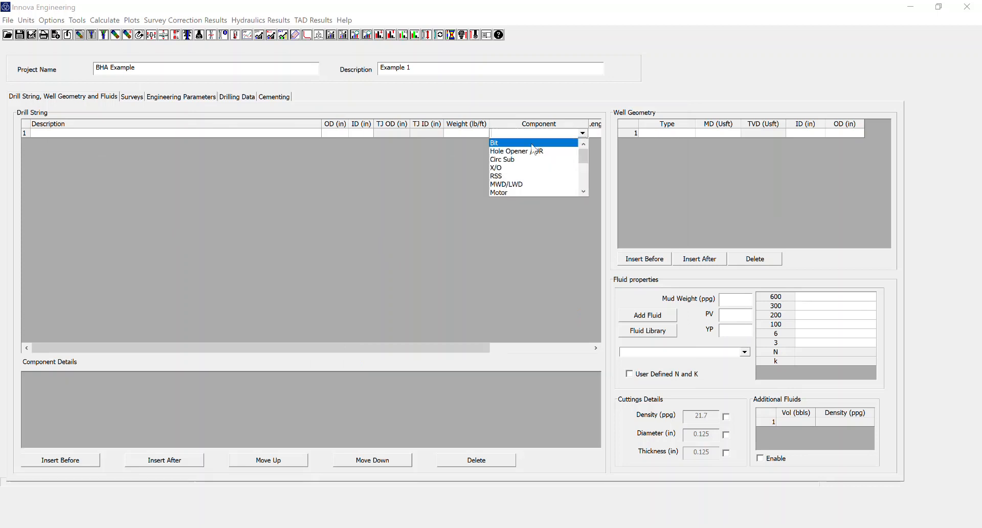
click(494, 146)
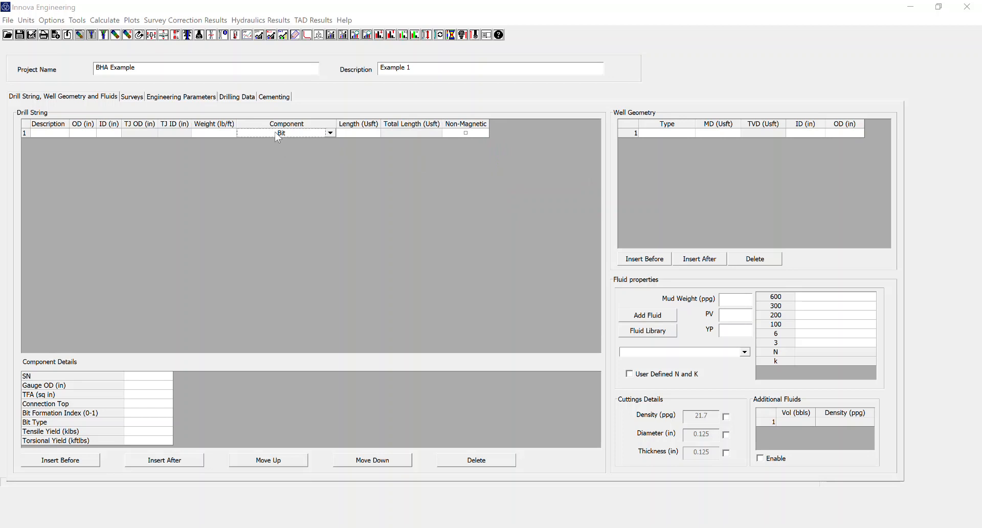
Fill the bit row with the 99.21 lb/ft 8-1/2 PDC Bit from the component catalogue, filtered to an OD of 8.5.
click(49, 134)
click(118, 132)
click(358, 133)
right_click(282, 136)
click(327, 201)
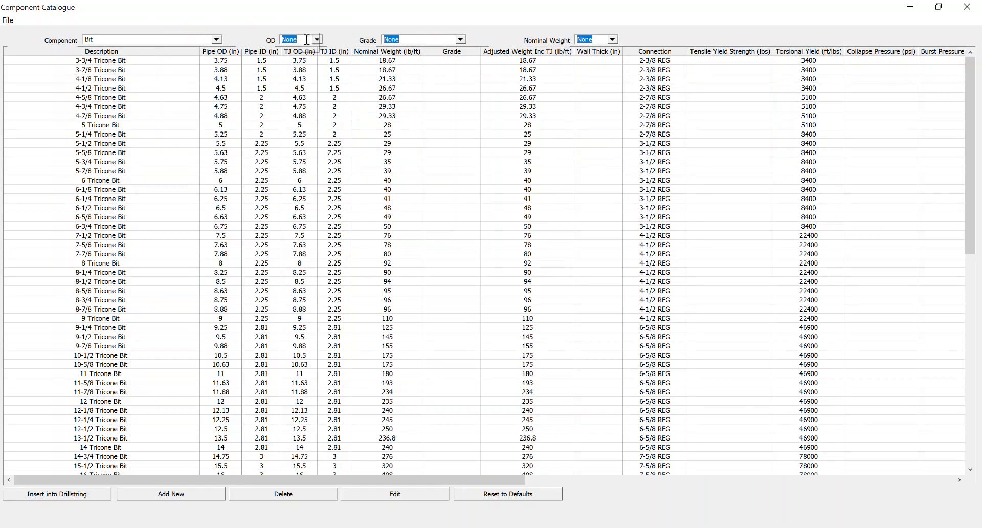
click(319, 40)
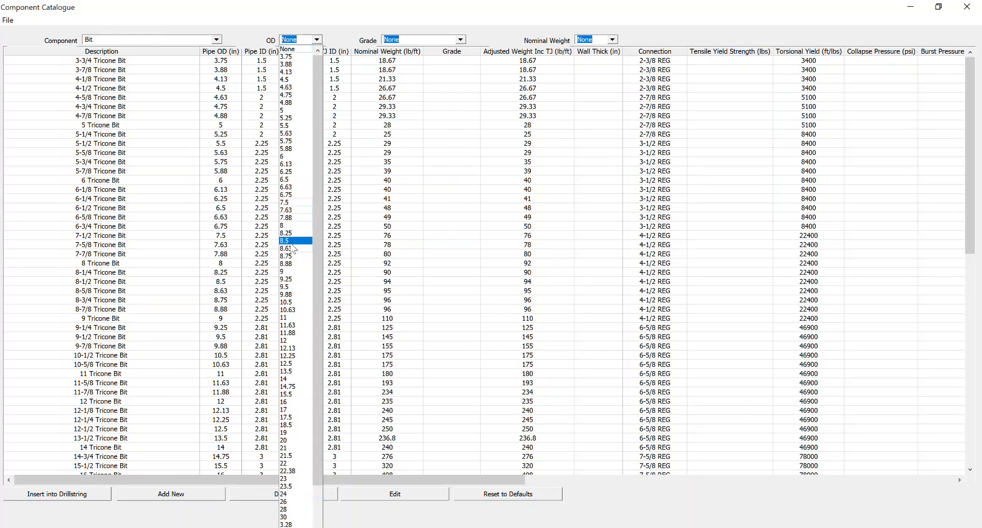
click(290, 242)
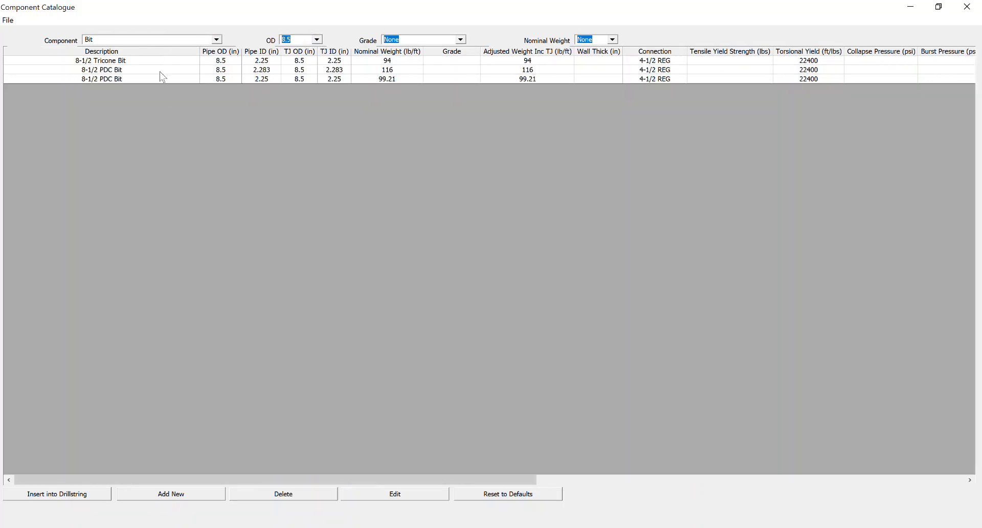
click(103, 71)
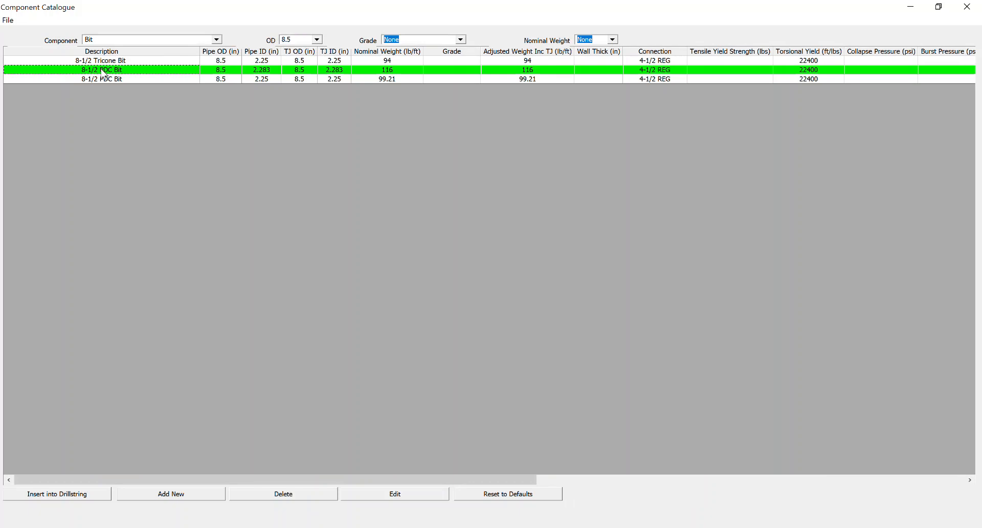
click(151, 80)
click(75, 492)
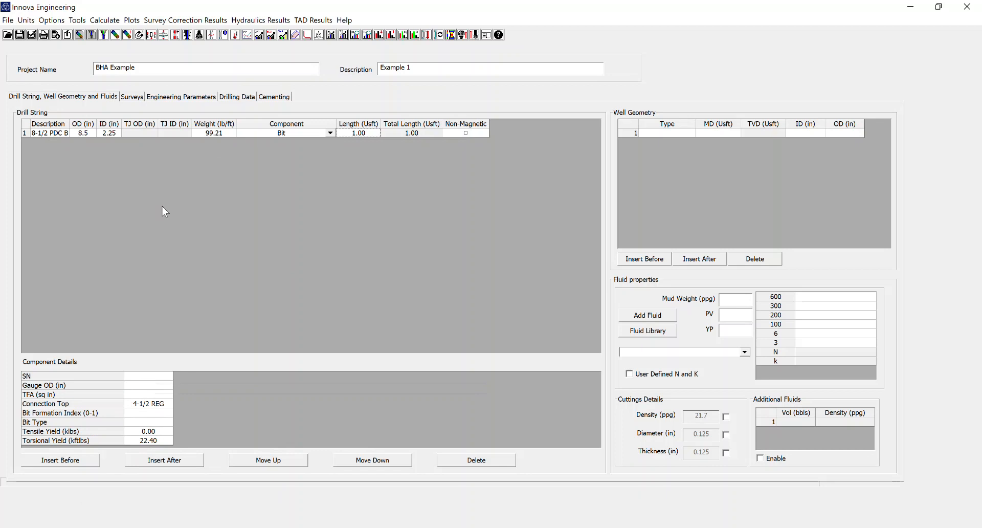
key(Return)
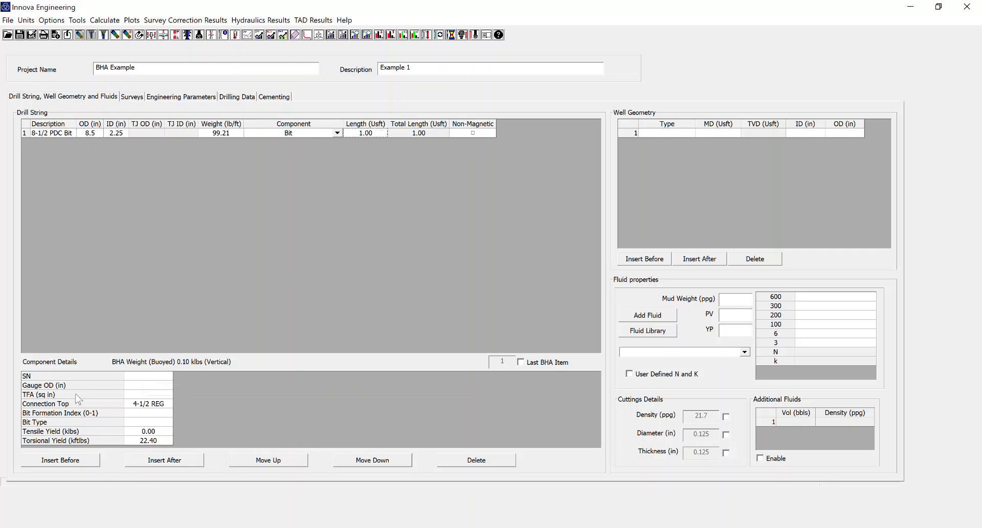
Define the bit's jet details as a fixed TFA of 0.95 sq in.
click(169, 395)
click(168, 396)
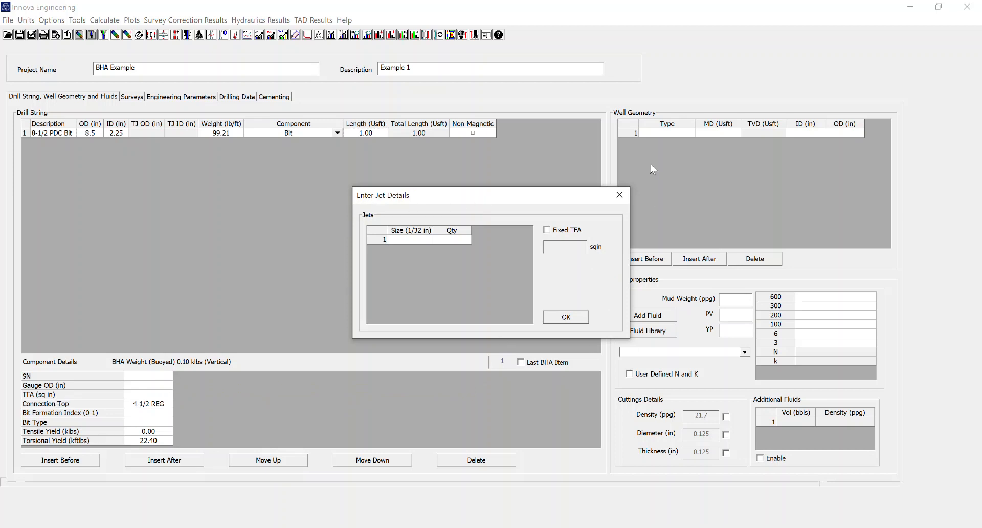
drag(514, 197, 442, 179)
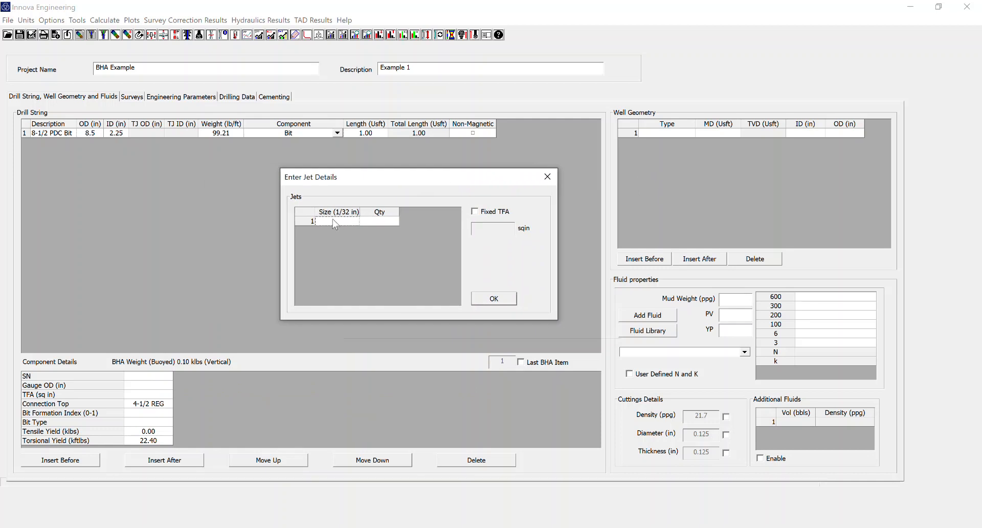
click(475, 212)
click(500, 227)
text(0.95)
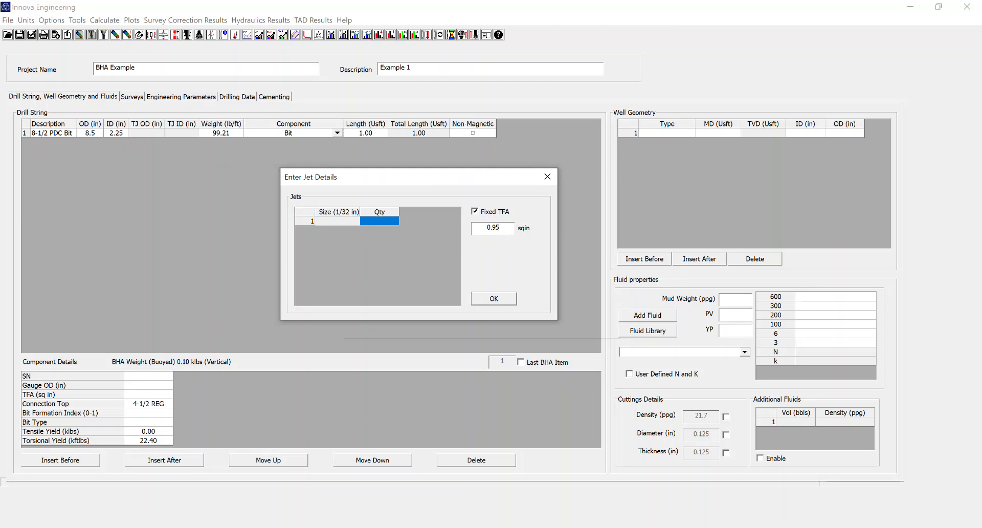
click(500, 298)
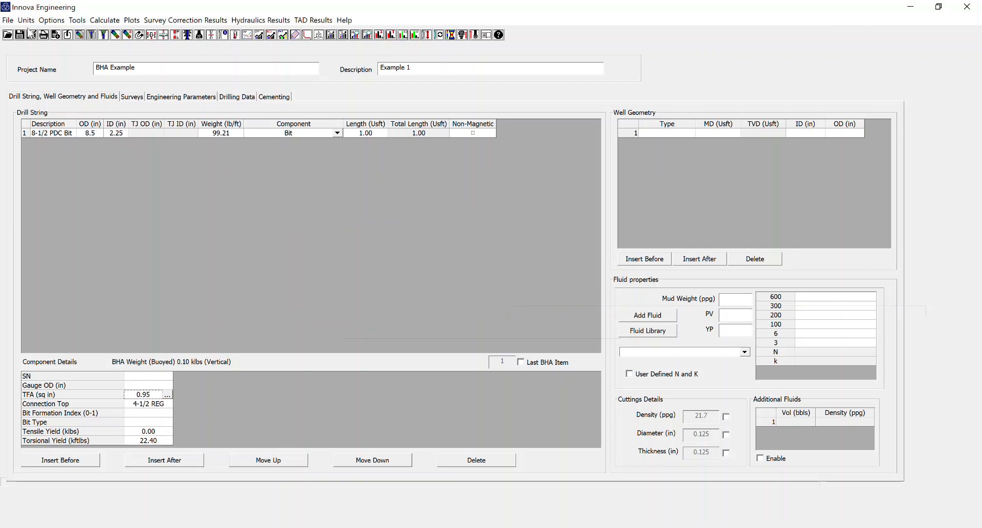
Add a drill string row after the bit and set its component type to Motor.
click(45, 135)
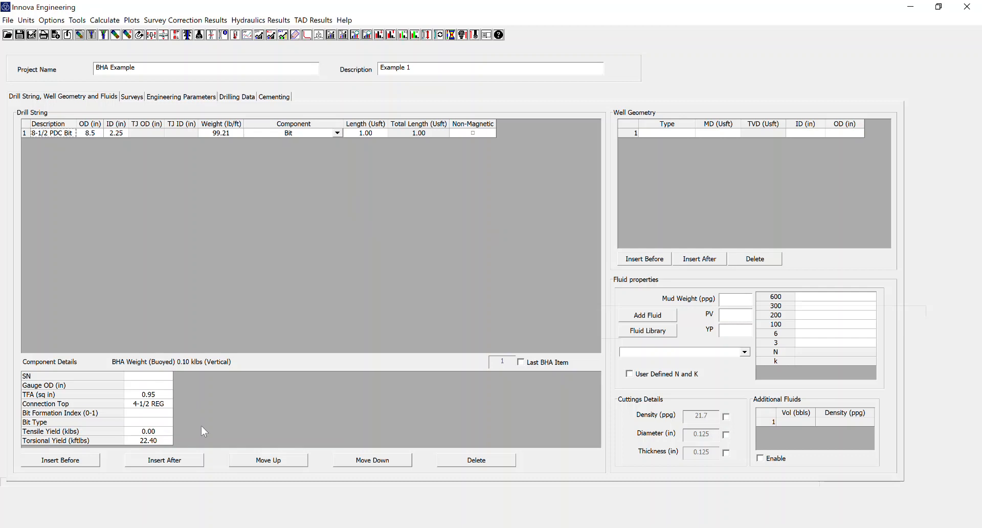
click(175, 465)
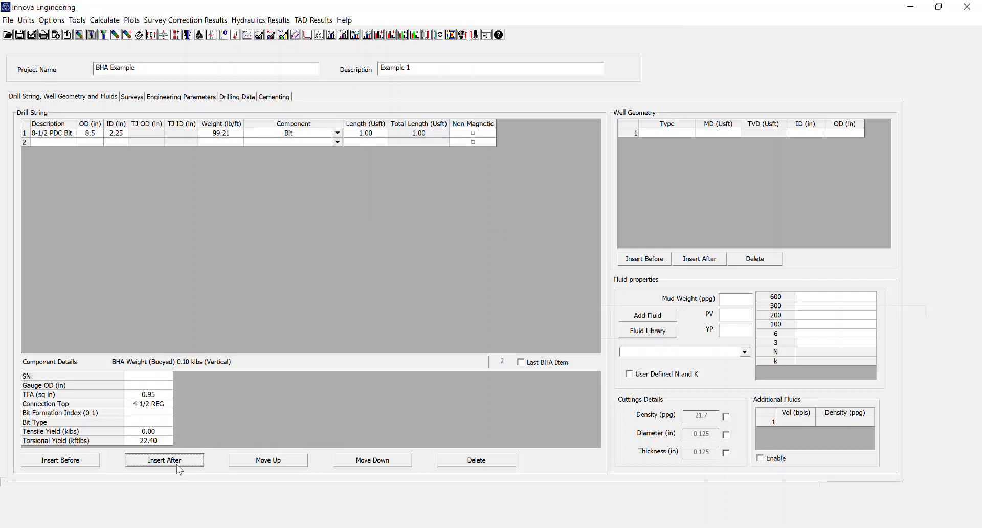
click(54, 143)
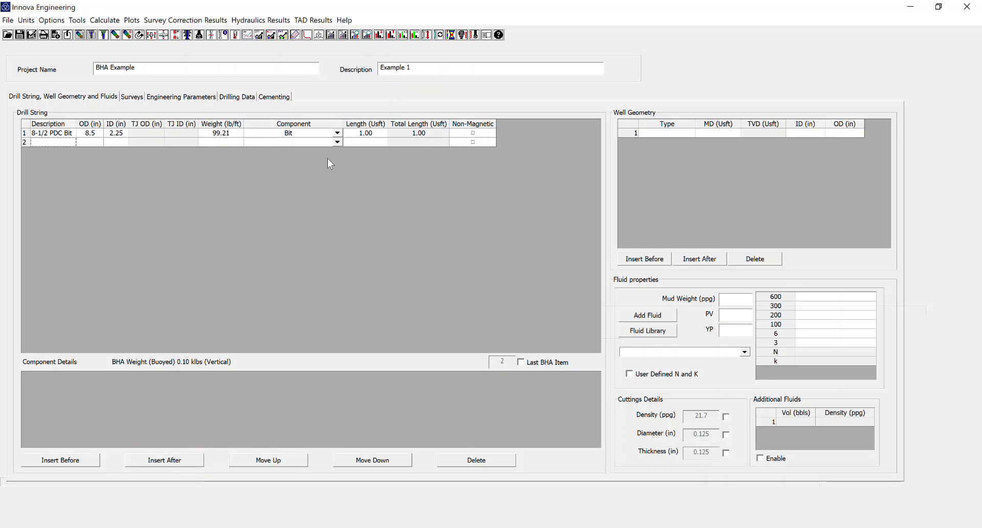
click(338, 141)
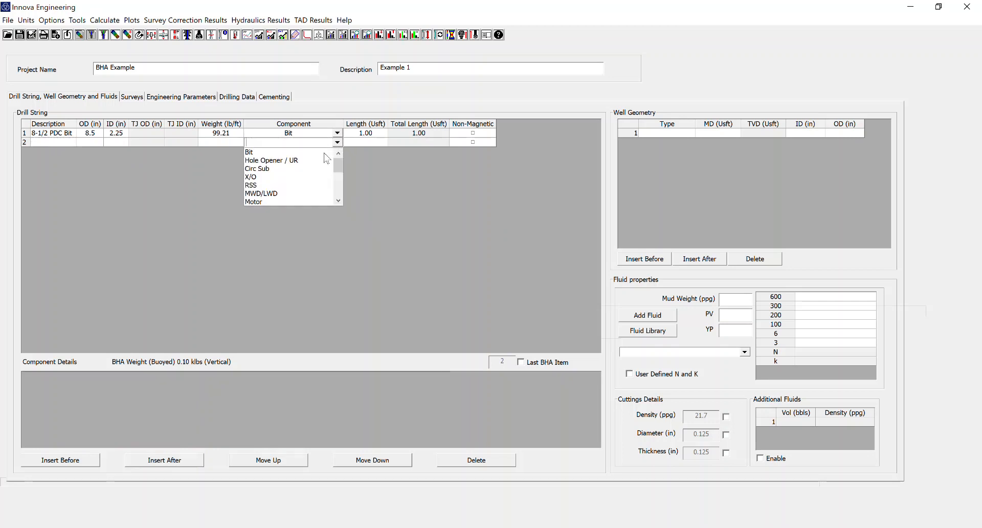
click(278, 201)
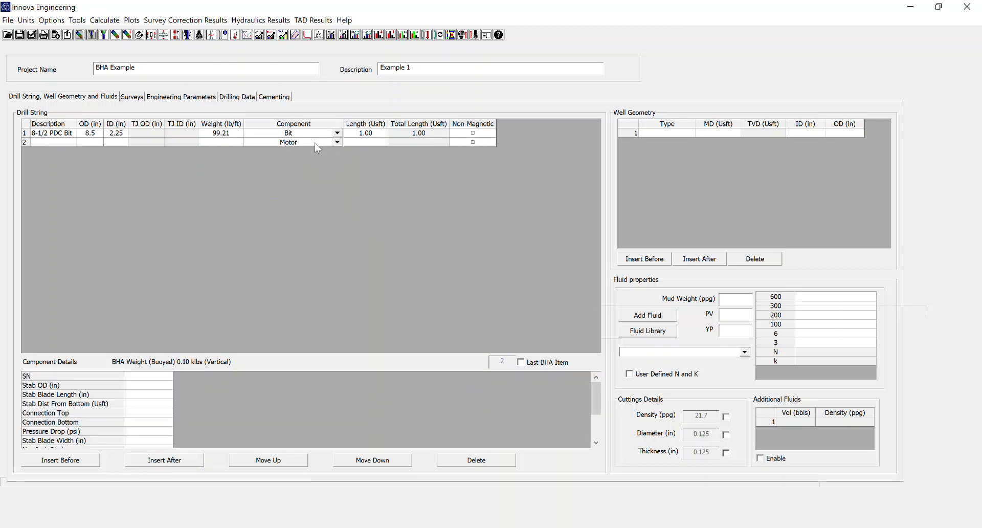
Fill the motor row with the 6-3/4 7/8 5.0 Stage motor from the component catalogue, filtered to an OD of 6.75.
right_click(315, 143)
click(343, 210)
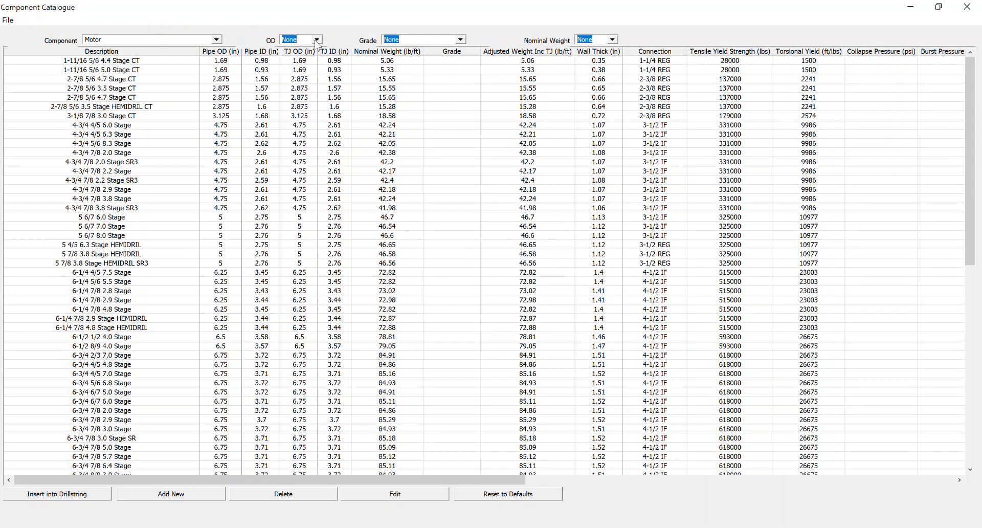
click(317, 40)
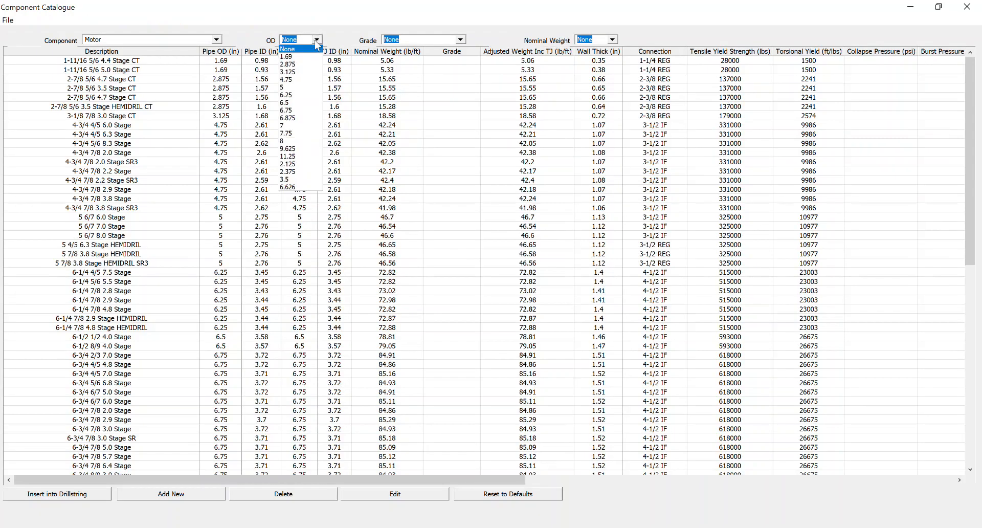
click(300, 111)
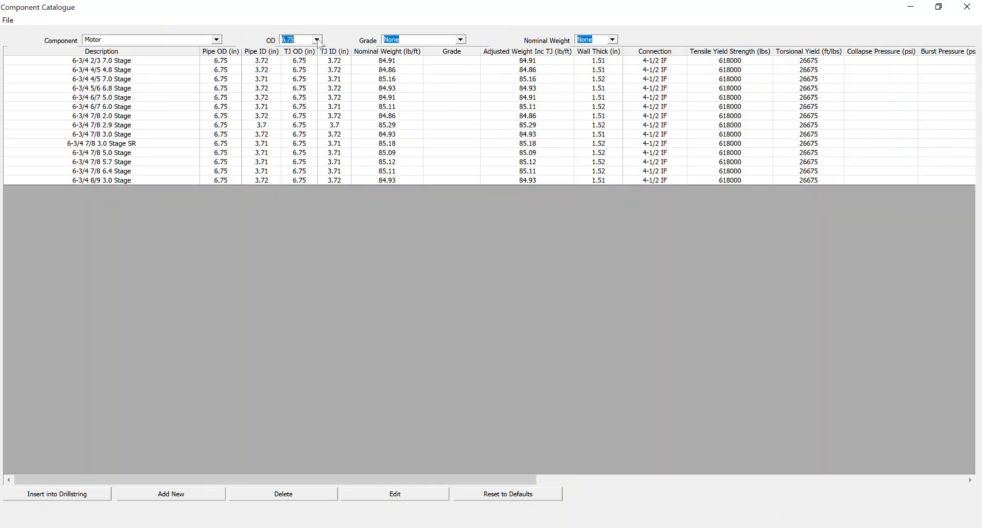
click(100, 155)
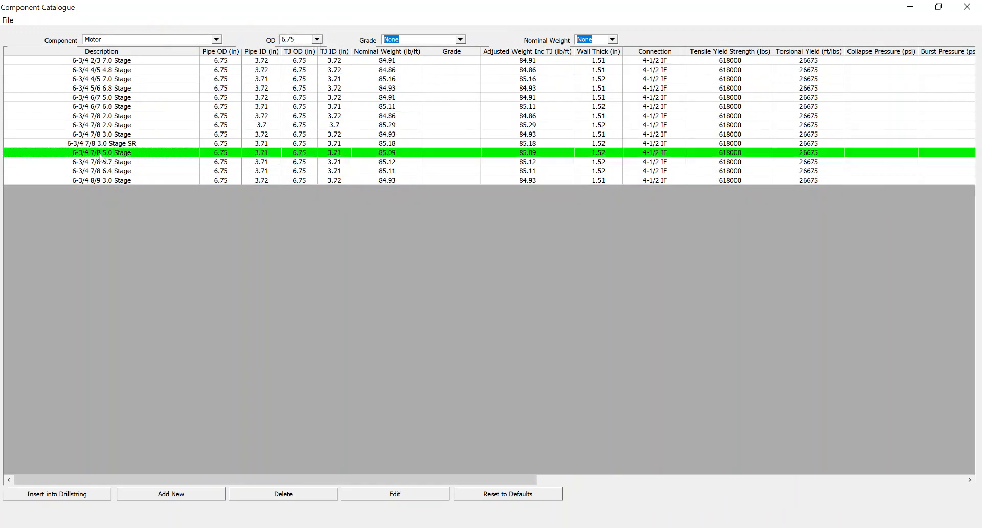
click(54, 499)
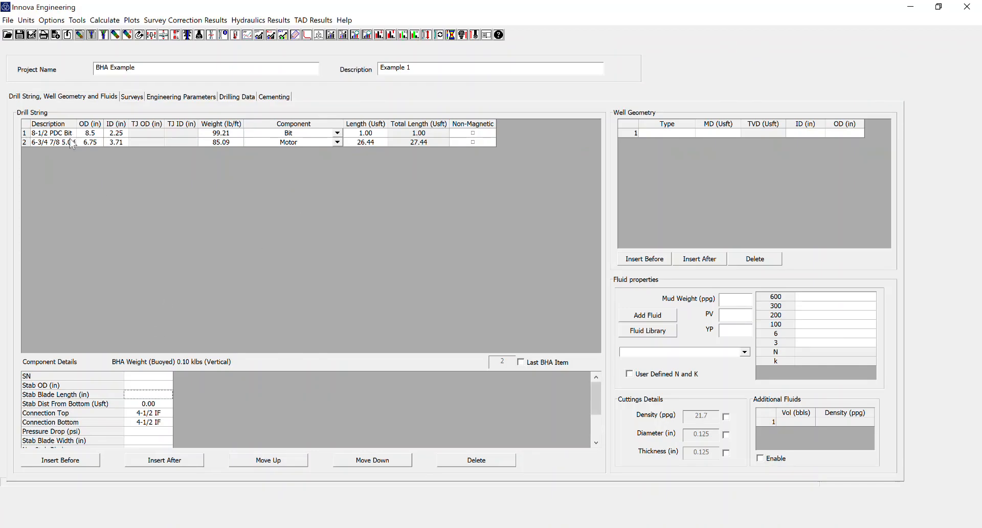
Set the motor's stabiliser OD to 8.5 in, blade length to 10 in and distance from bottom to 2.5 Usft.
click(74, 161)
click(146, 379)
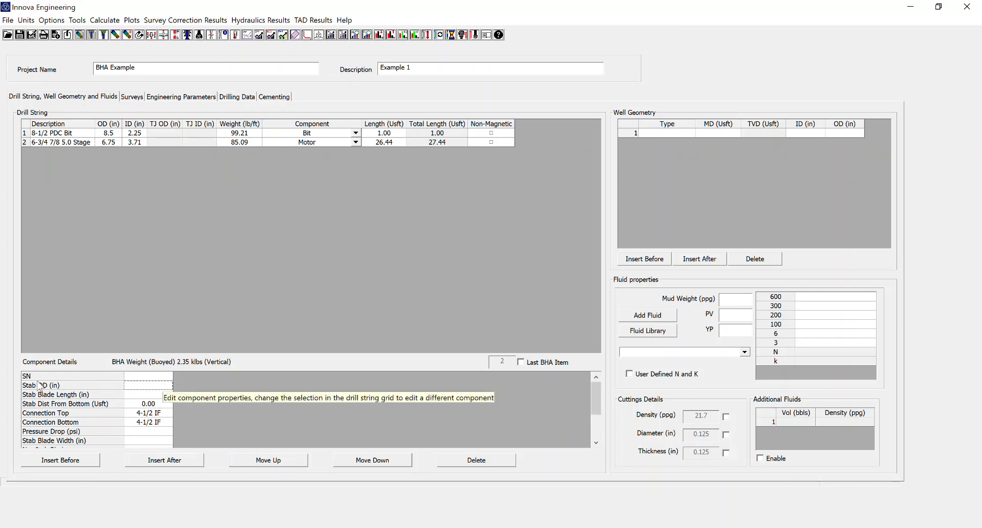
click(145, 385)
text(8)
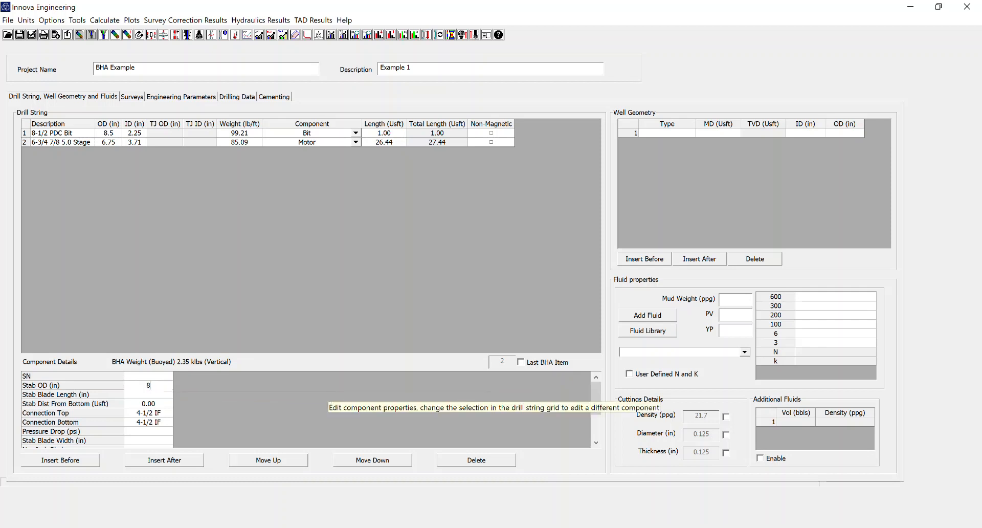
text(.5)
key(Return)
text(6)
key(BackSpace)
text(10)
key(Return)
key(Tab)
text(2.5)
key(Return)
Set the motor's pressure drop to 400 psi, stabiliser blade width to 2 in and number of stabiliser blades to 4.
key(Down)
key(Up)
key(Up)
text(400)
key(Return)
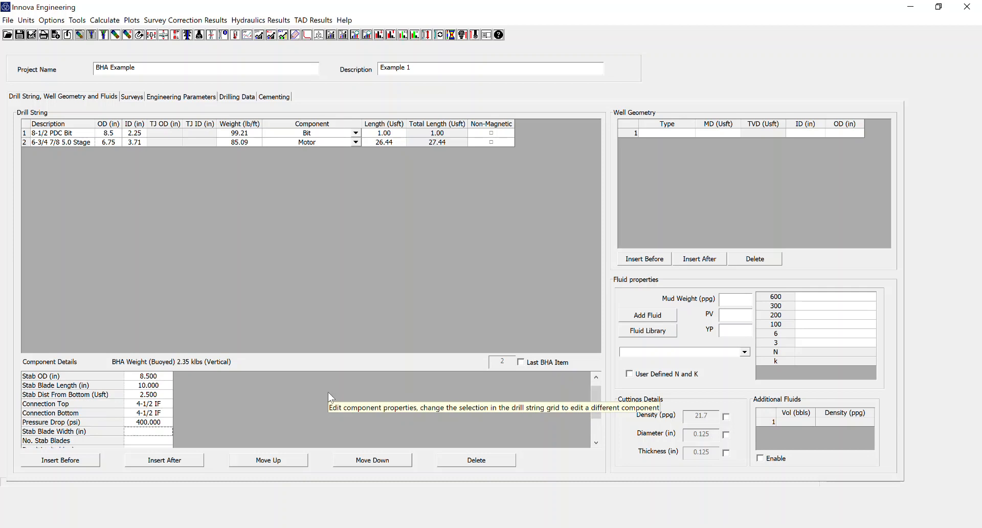
text(3)
key(Return)
text(4)
key(Return)
Set the motor's bend angle to 0.78 deg, bit to bend to 6 Usft and differential pressure to 400 psi.
text(2)
key(Return)
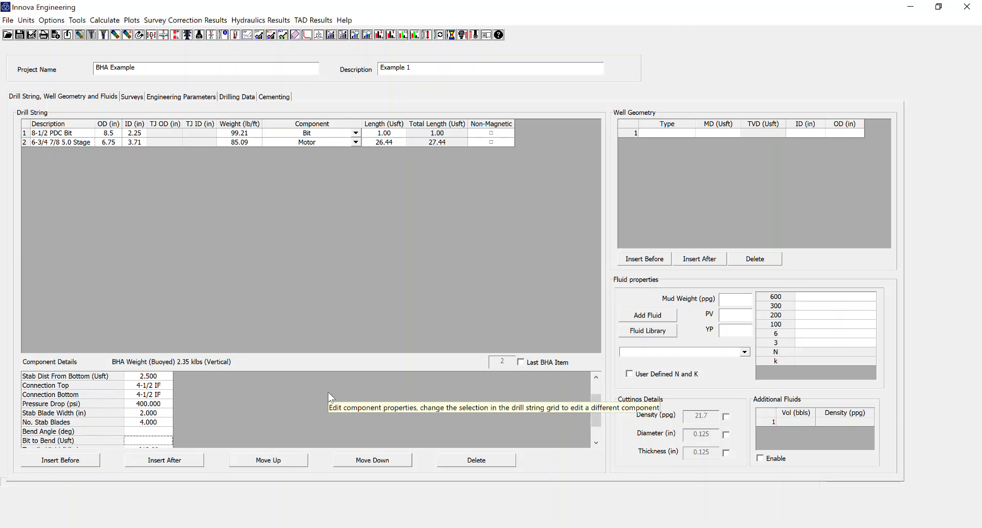
text(0.78)
key(Return)
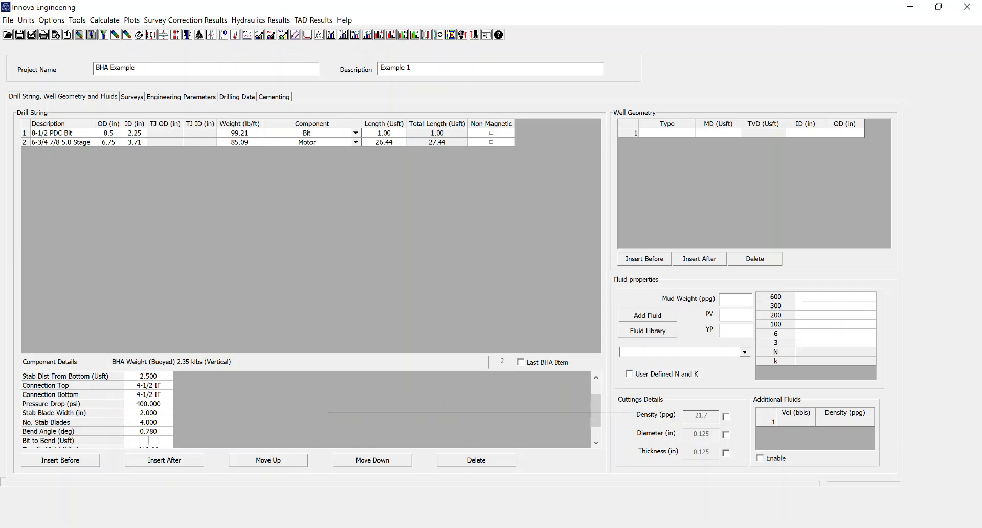
text(6)
key(Return)
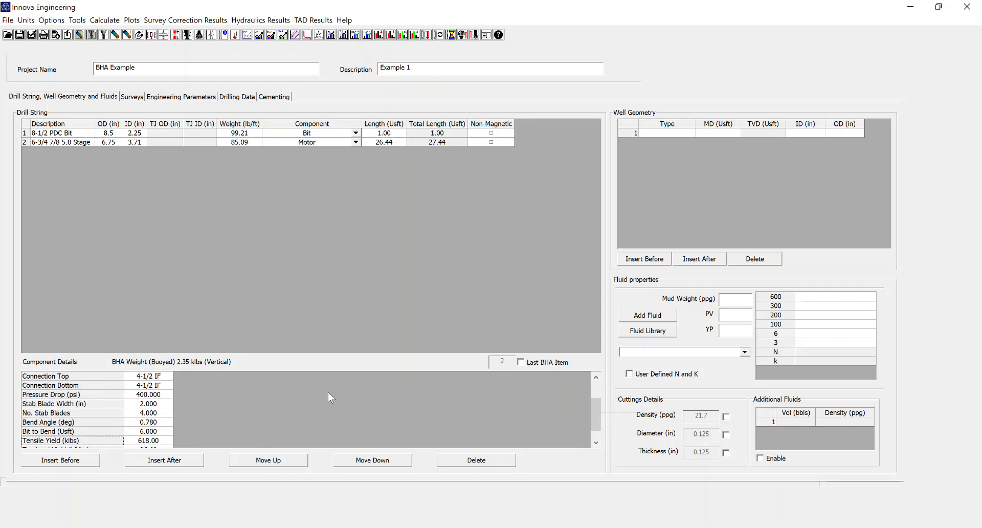
key(Return)
key(Return)
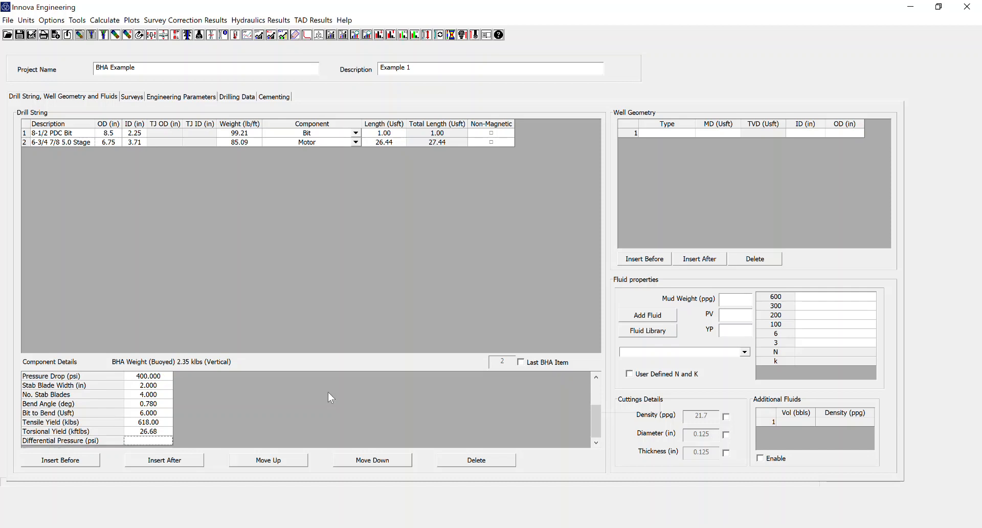
text(2)
key(BackSpace)
text(400)
key(Return)
scroll(169, 413, up, 5)
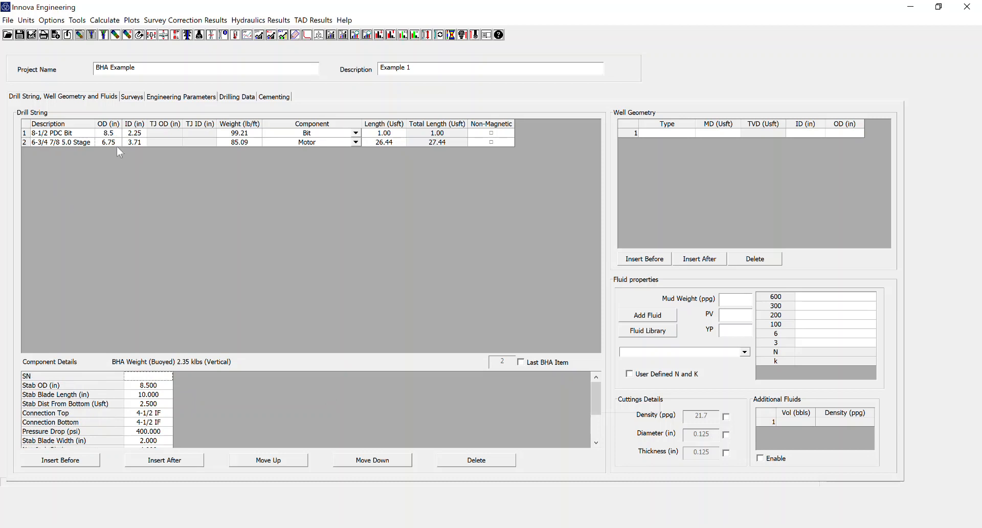
Import the BHA file 85 Motor BHA.BHA from the Desktop into the drill string.
click(331, 233)
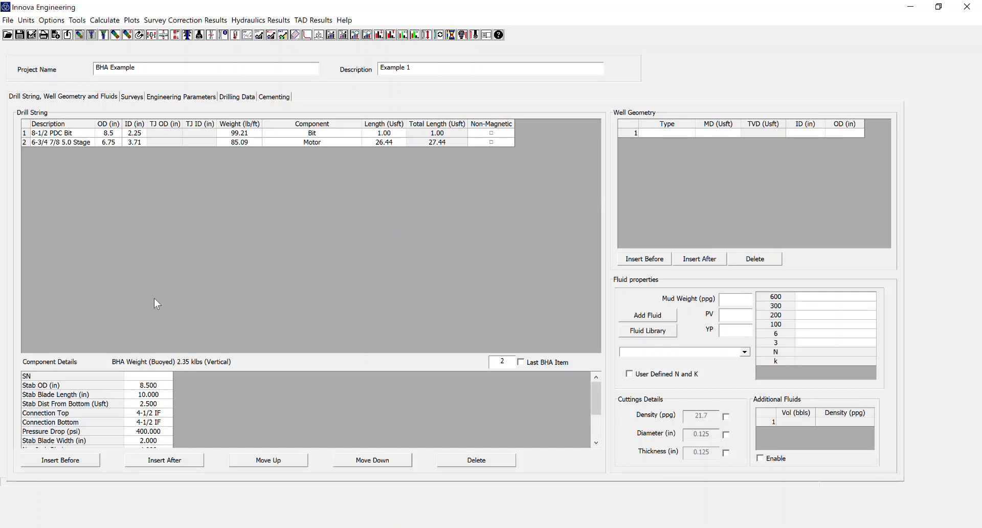
click(311, 143)
click(8, 21)
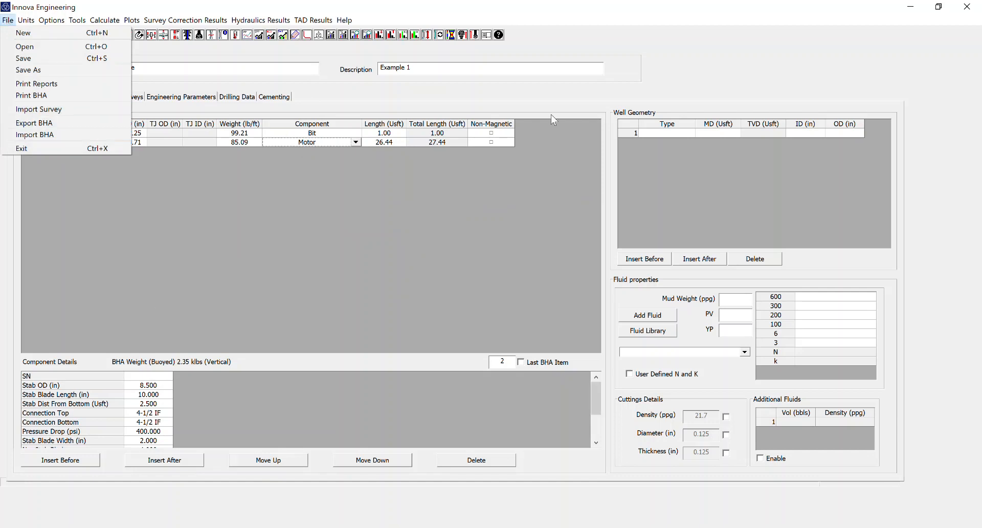
click(26, 136)
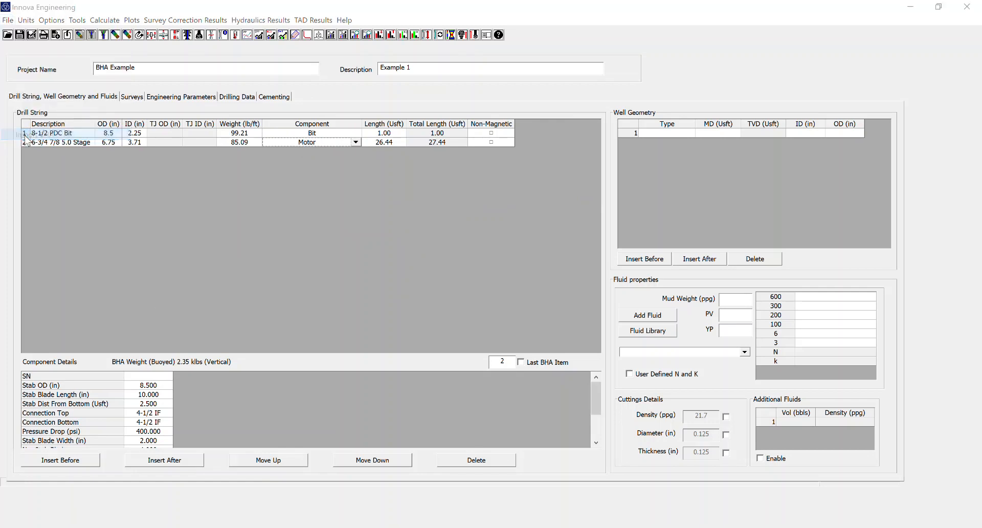
click(443, 223)
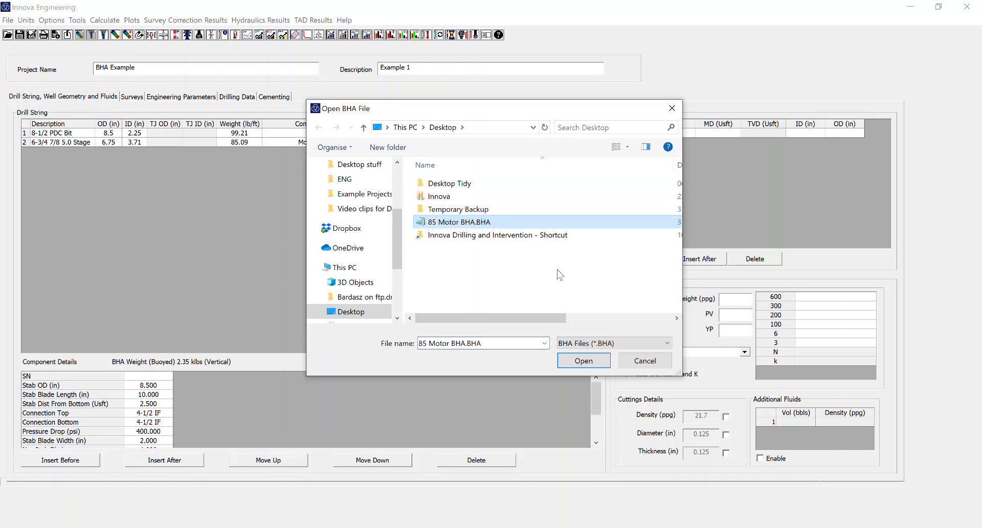
click(579, 359)
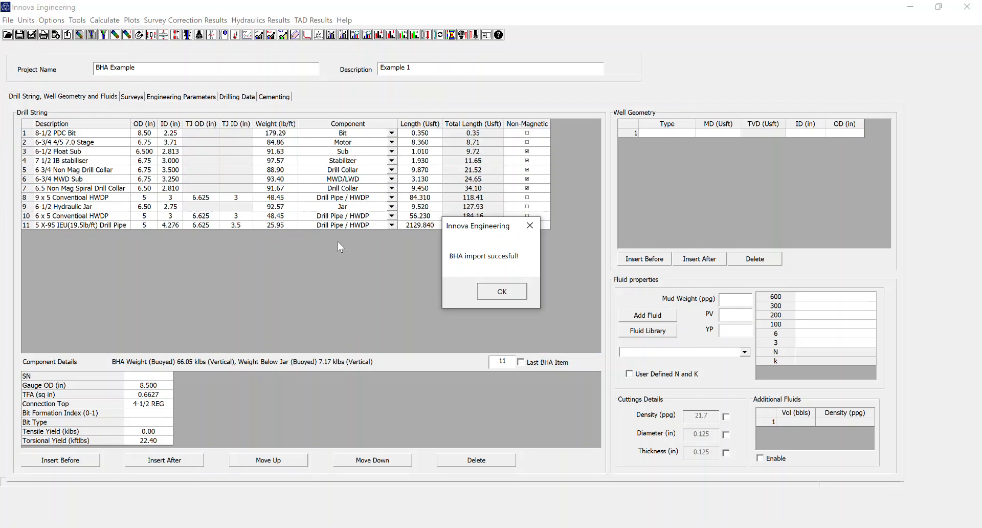
click(509, 290)
Examine the component details of the drill pipe, float sub, motor and bit rows in the imported drill string.
click(97, 225)
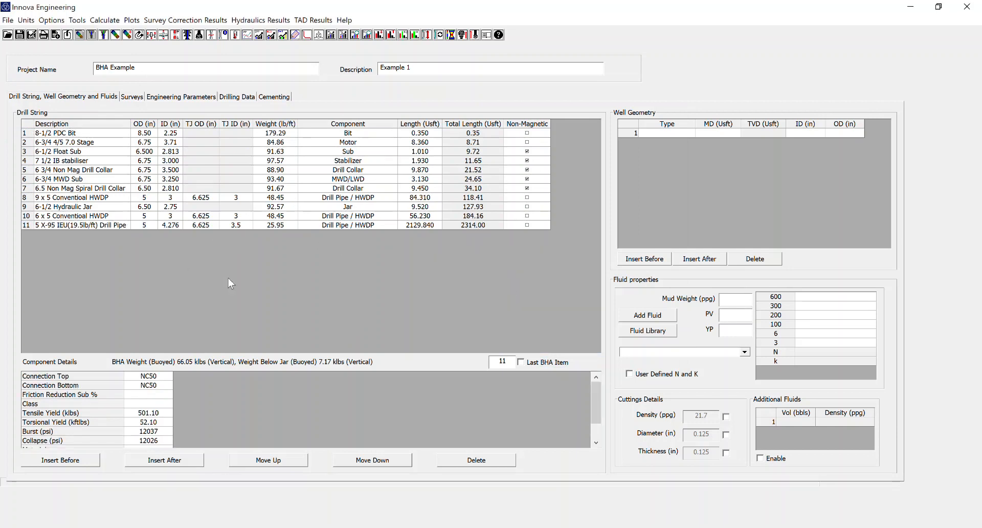
click(81, 151)
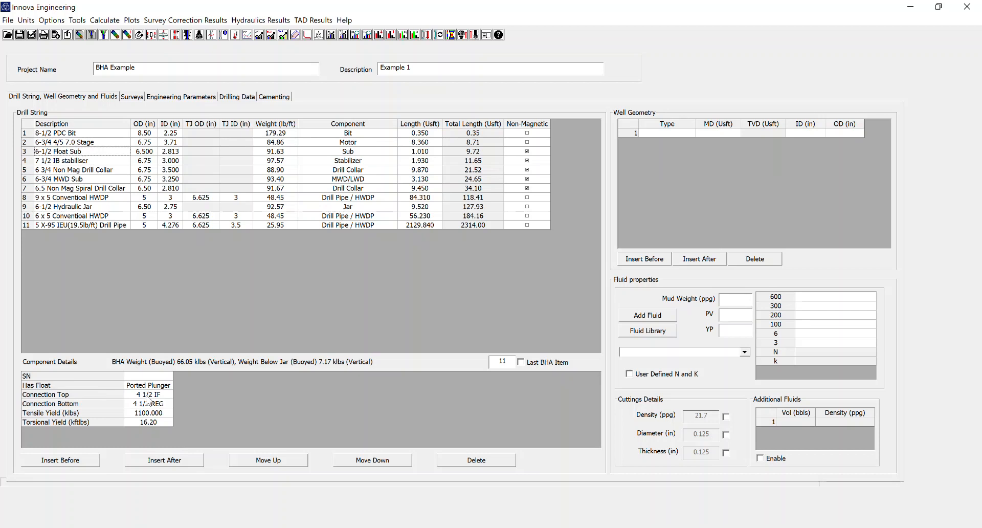
click(73, 142)
click(72, 132)
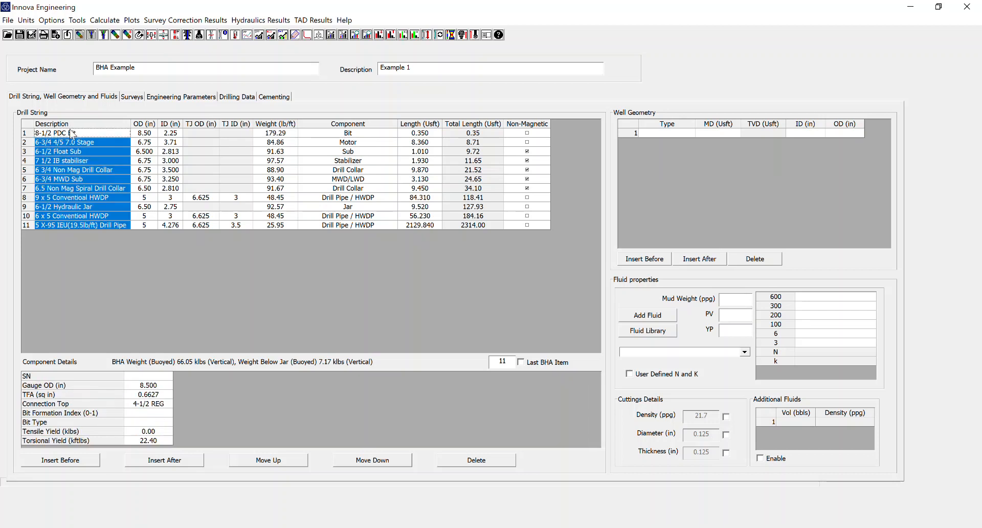
click(226, 300)
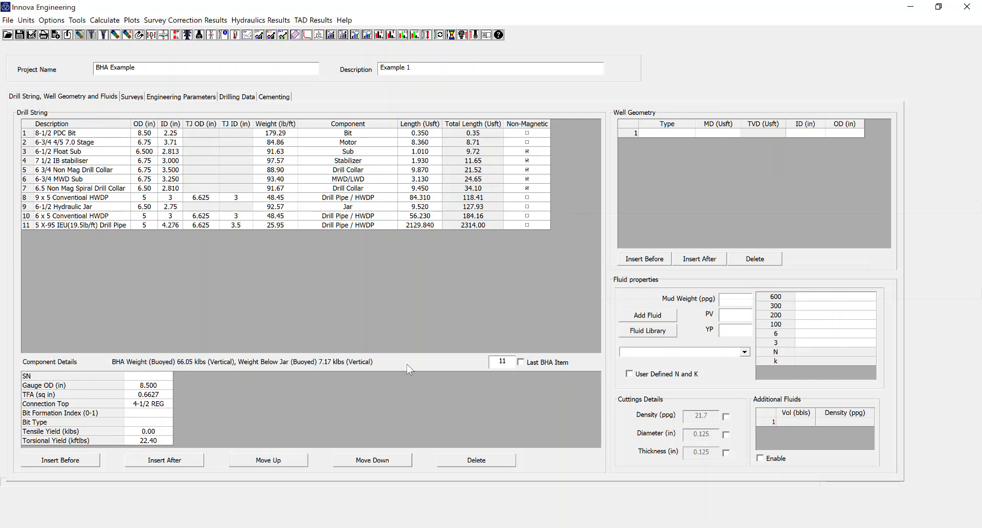
Define component 10 as the last BHA item for the BHA weight calculation.
click(522, 361)
click(510, 360)
key(BackSpace)
text(0)
click(522, 363)
Set the mud weight in the fluid properties to 12 ppg.
click(745, 302)
text(12)
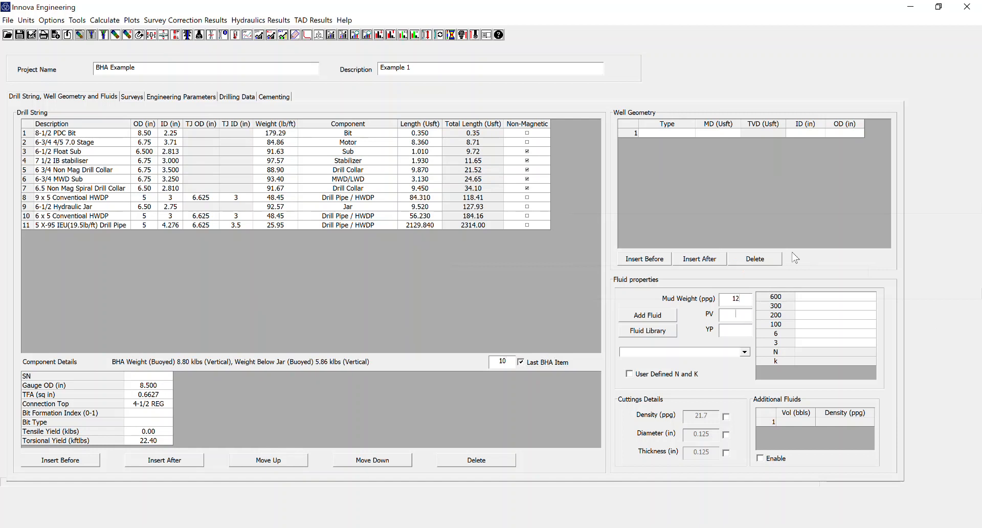
drag(747, 296, 602, 289)
key(BackSpace)
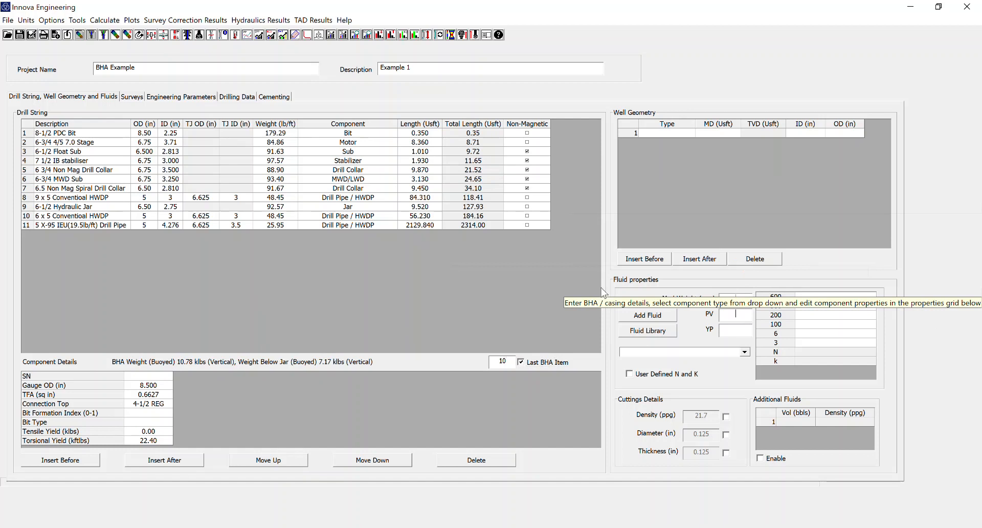
text(12)
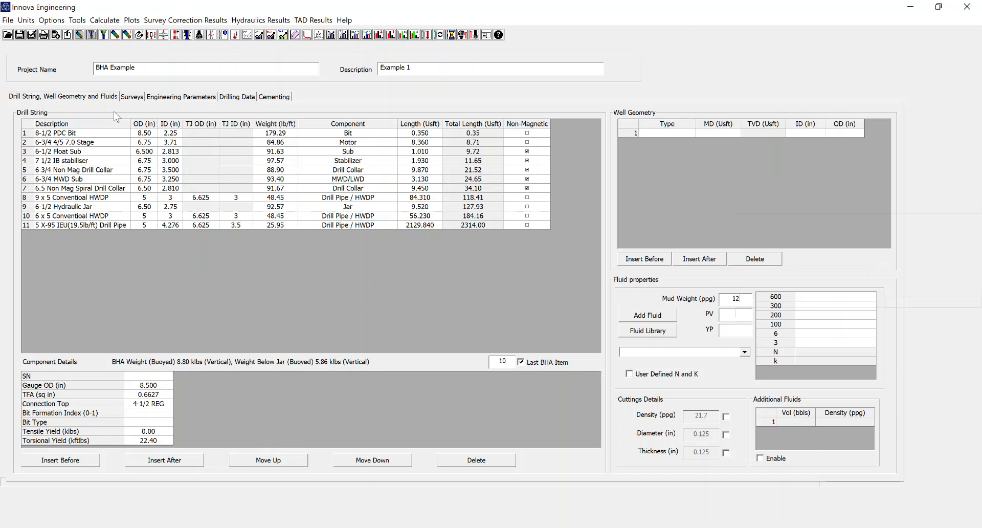
View the report generation options and close them without producing a report.
click(8, 21)
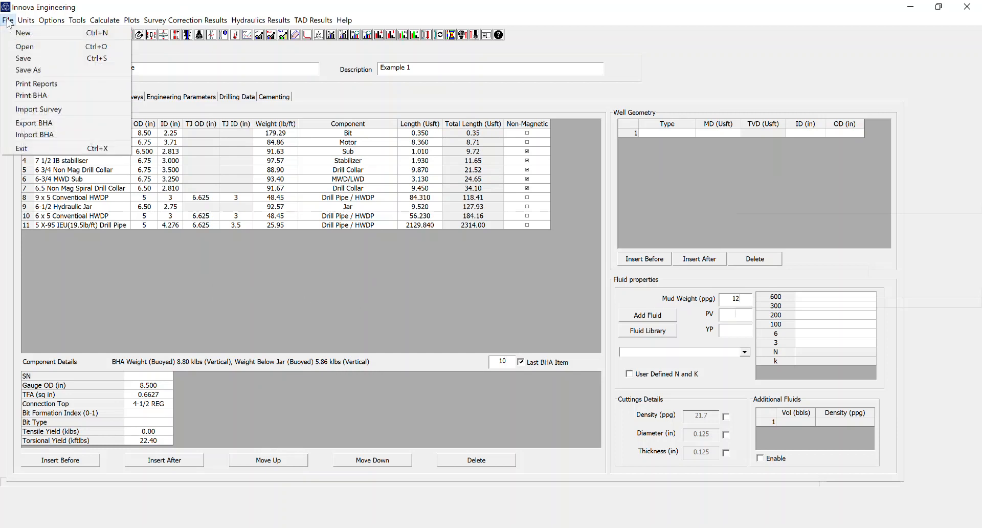
click(21, 86)
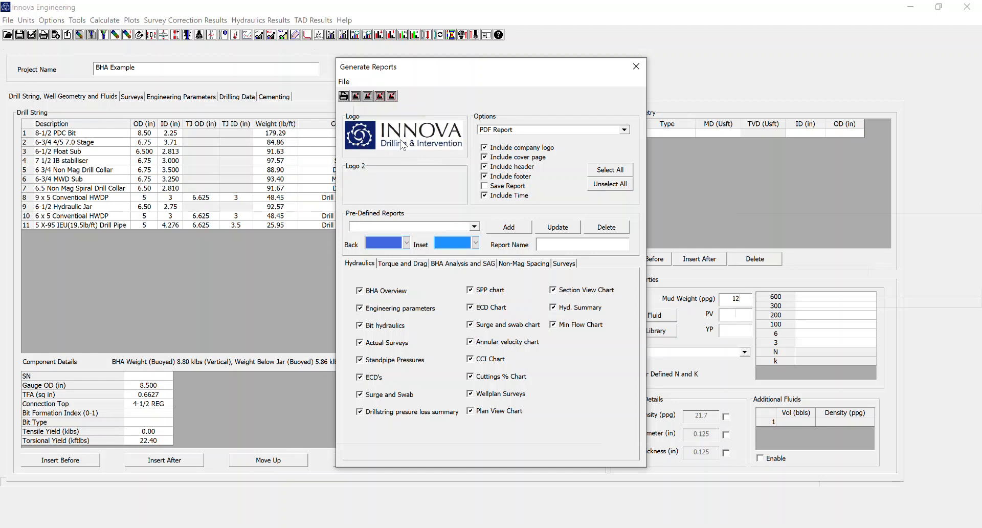
click(636, 67)
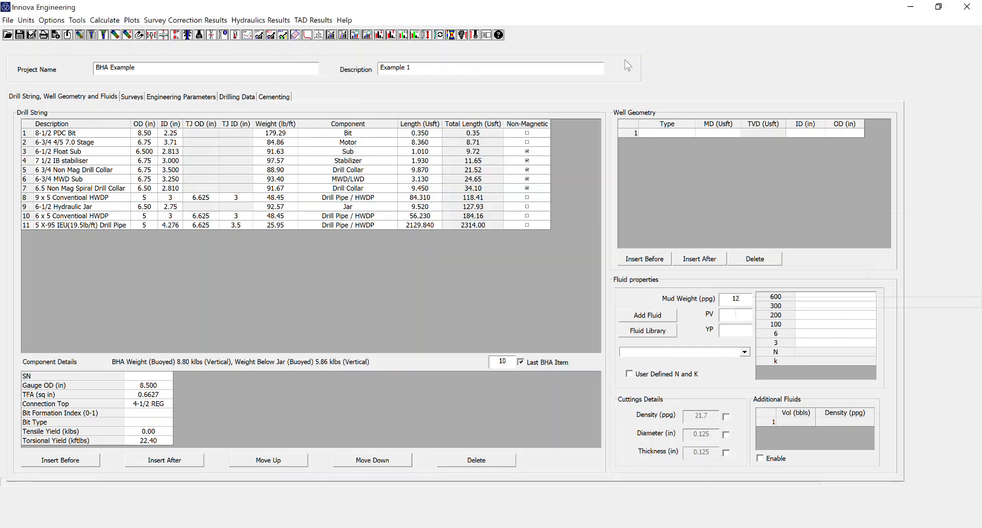
Start a BHA printout and enter Innova as the operator and Well1 as the well.
click(8, 20)
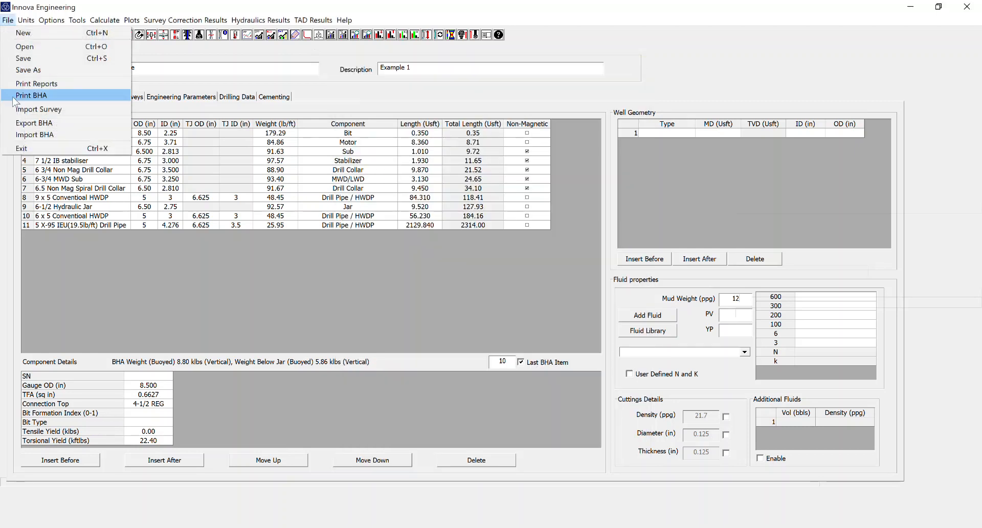
click(14, 97)
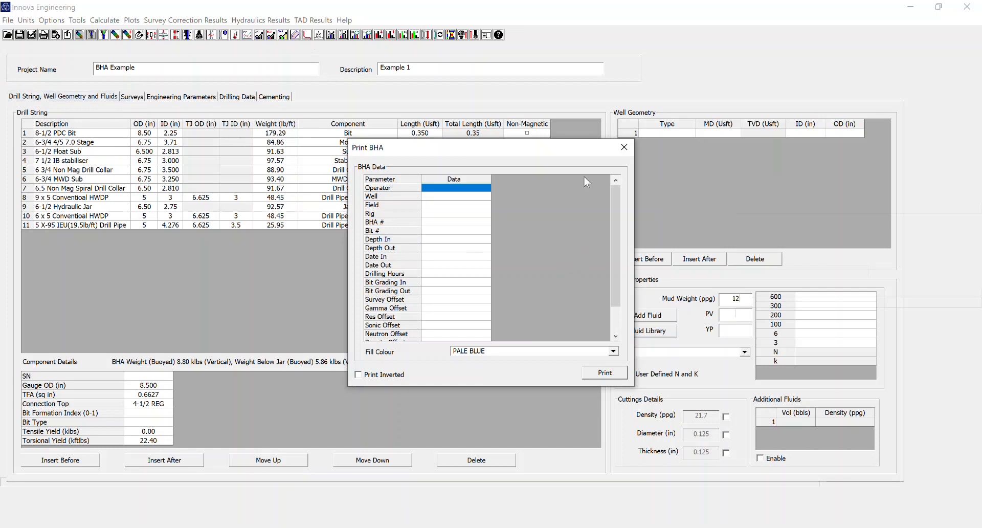
drag(507, 148, 465, 94)
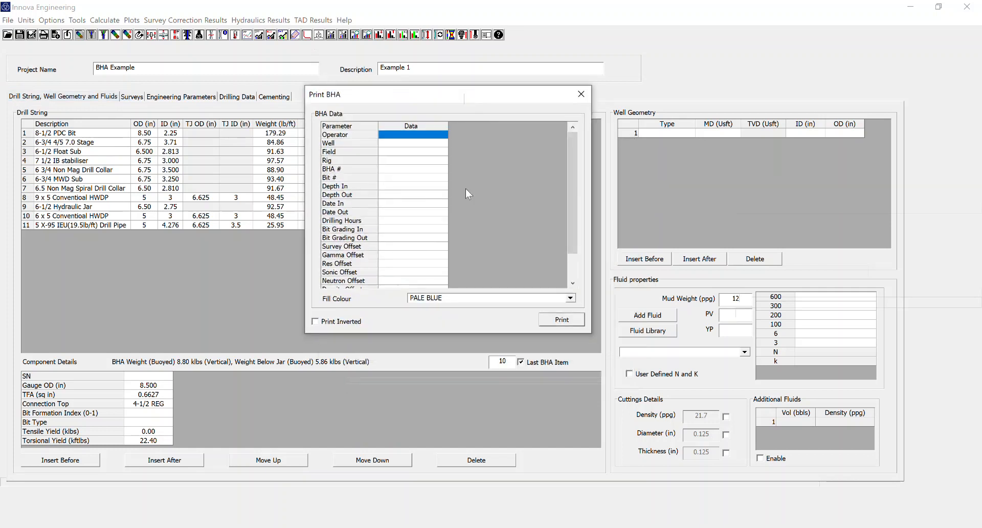
click(412, 135)
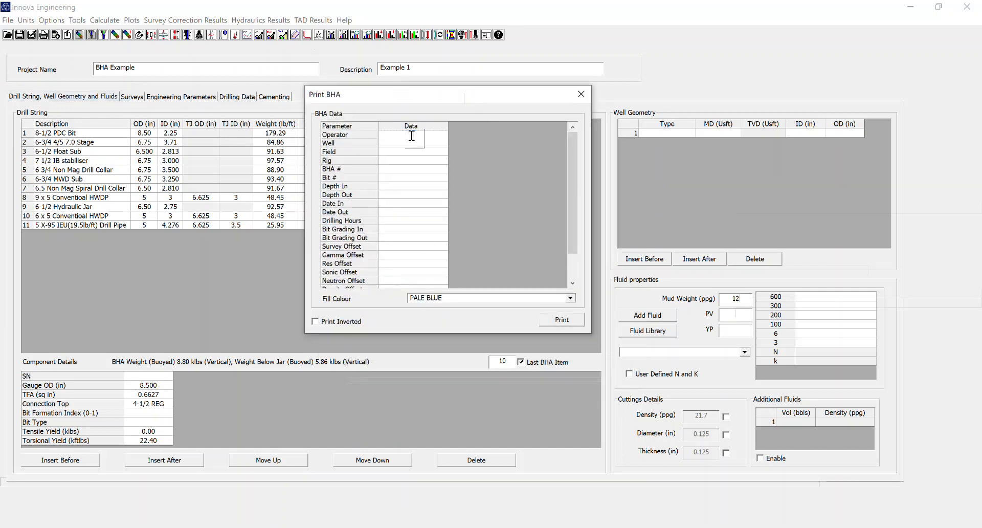
text(Innova)
click(414, 142)
text(Well1)
Set the printout's BHA number and bit number to 1, depth in to 1000 and depth out to 9000.
key(Return)
key(Return)
key(Return)
text(1)
key(Return)
text(1)
key(Return)
text(1000)
key(Return)
text(9000)
key(Return)
key(Return)
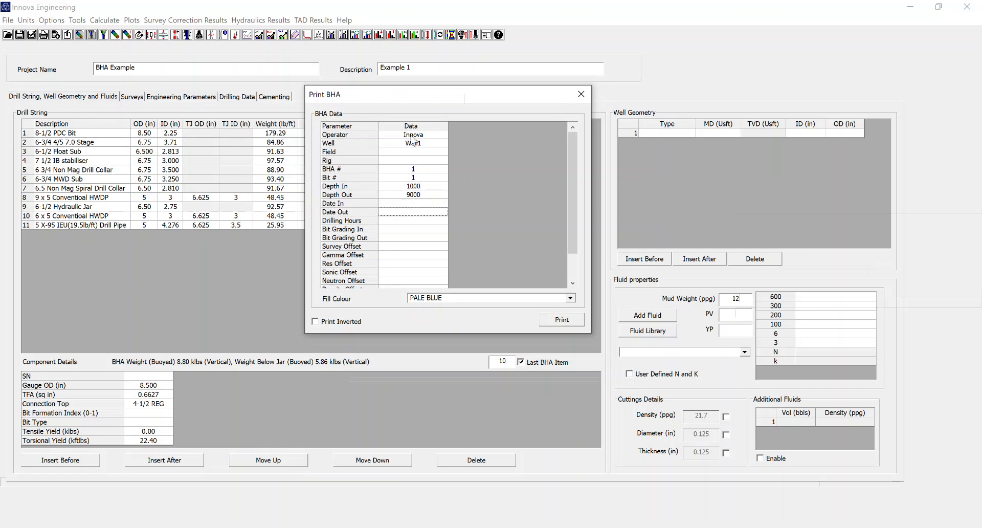
key(Return)
Enter New as the bit grading in for the BHA printout.
click(417, 230)
text(New)
key(Return)
scroll(427, 246, down, 2)
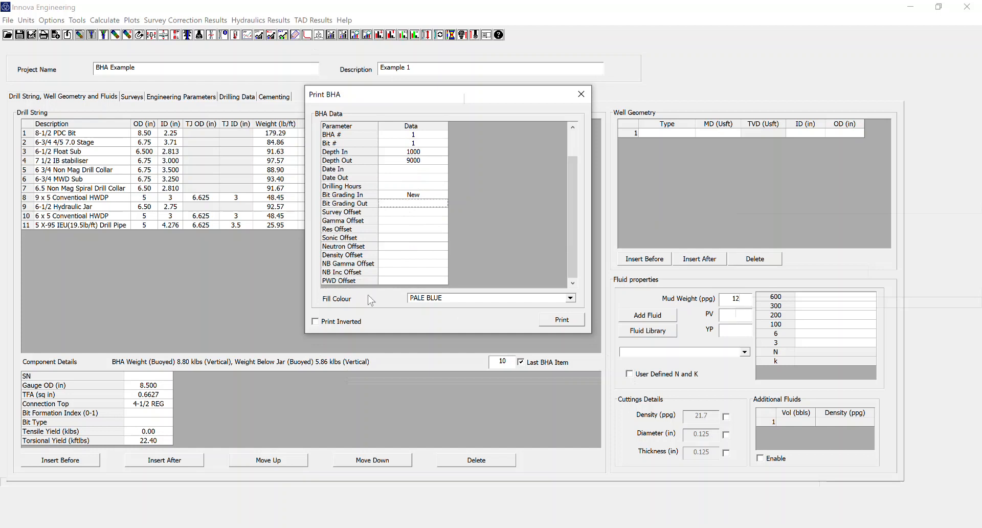
Choose PALE BLUE as the printout's fill colour and print the BHA sheet without inverting it.
click(570, 298)
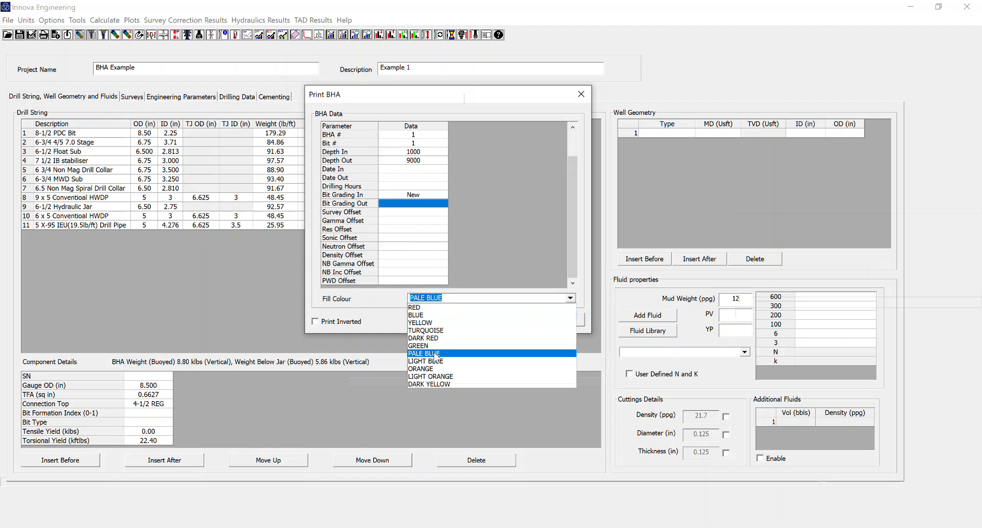
click(435, 354)
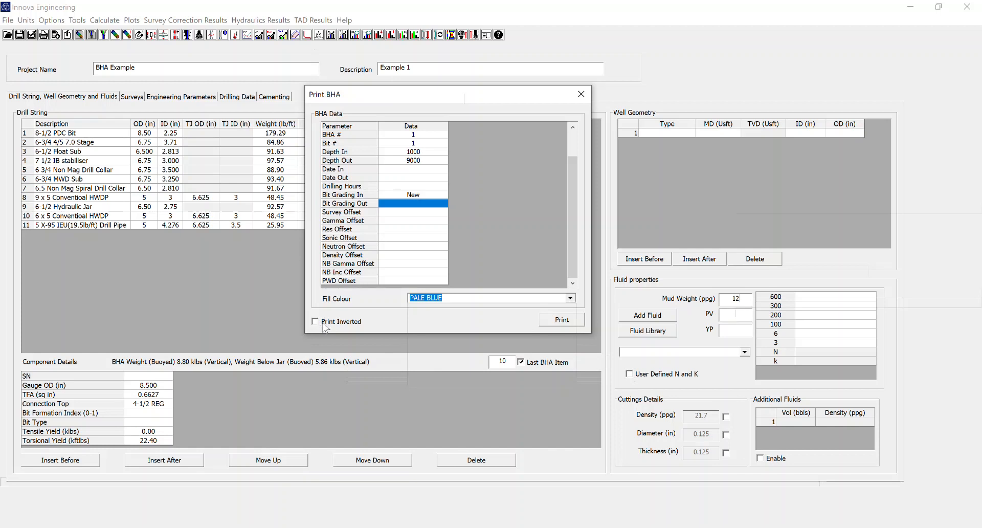
click(567, 322)
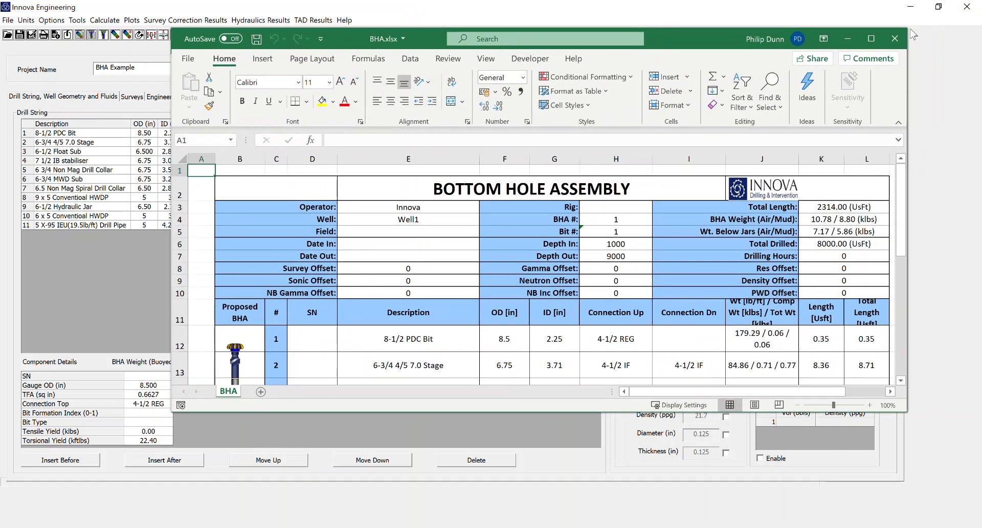
Review the printed BHA spreadsheet in Excel from the header to the motor details, and close it.
click(871, 38)
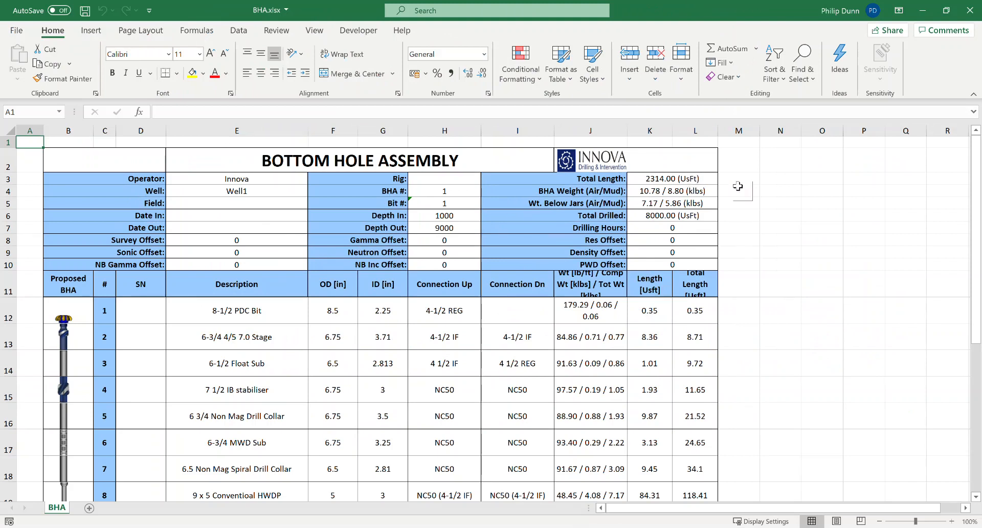
scroll(451, 220, down, 8)
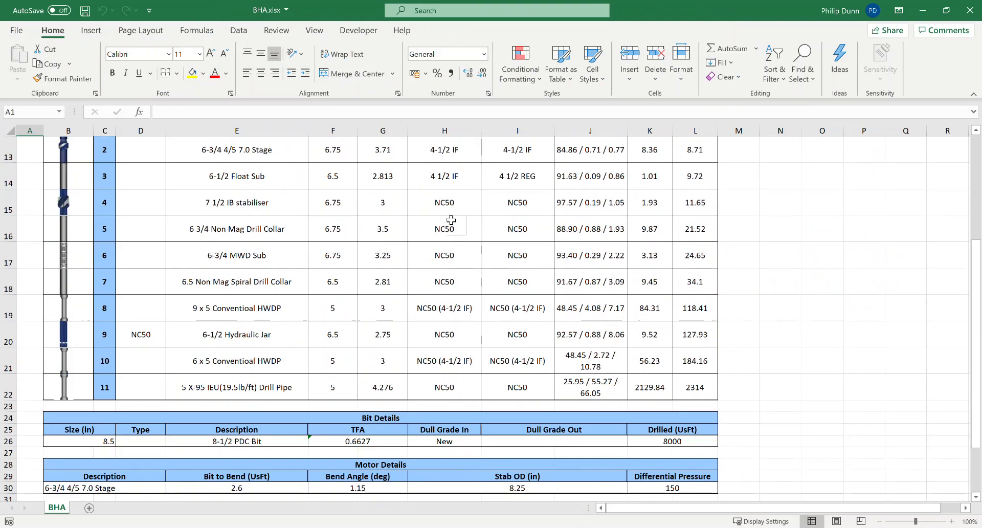
scroll(461, 220, up, 8)
click(970, 10)
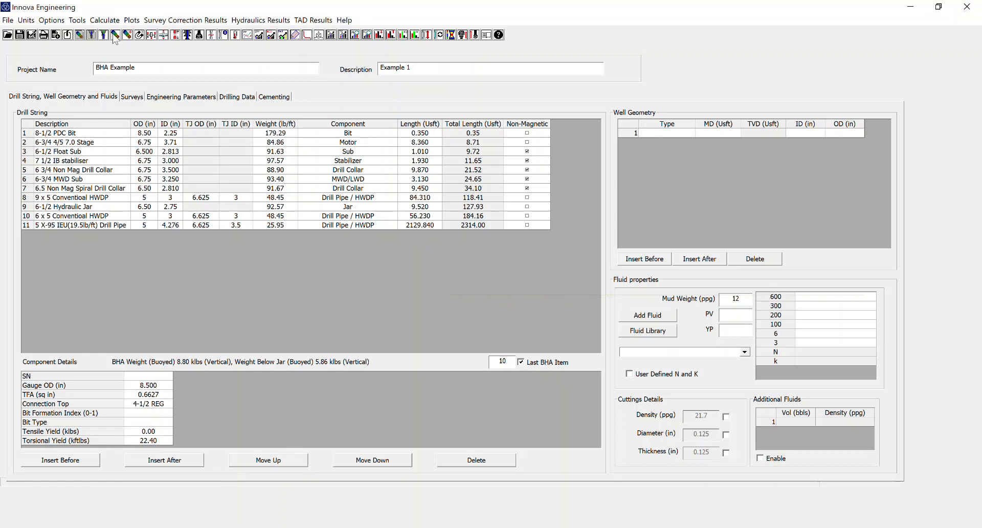
Export the current BHA to the Desktop as a BHA file named 85 Motor BHA 2.
click(8, 20)
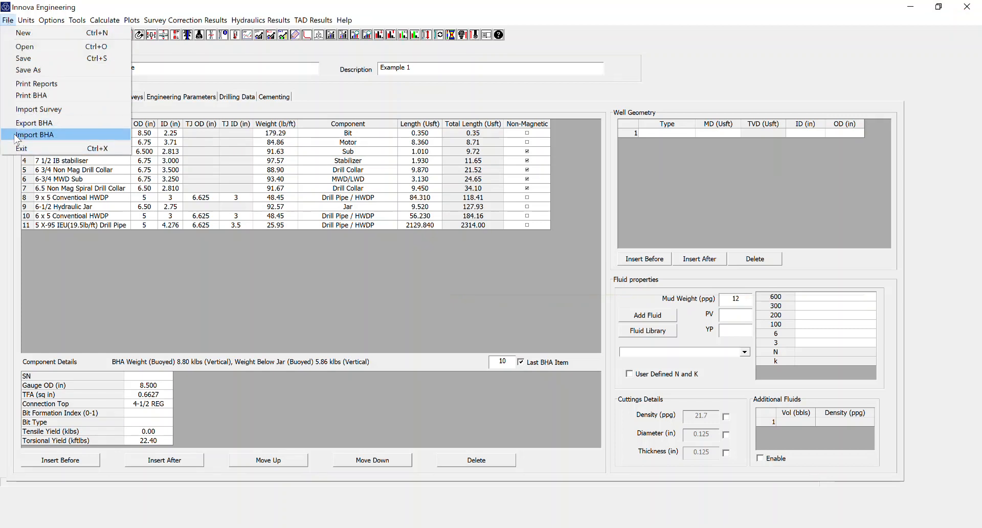
click(32, 123)
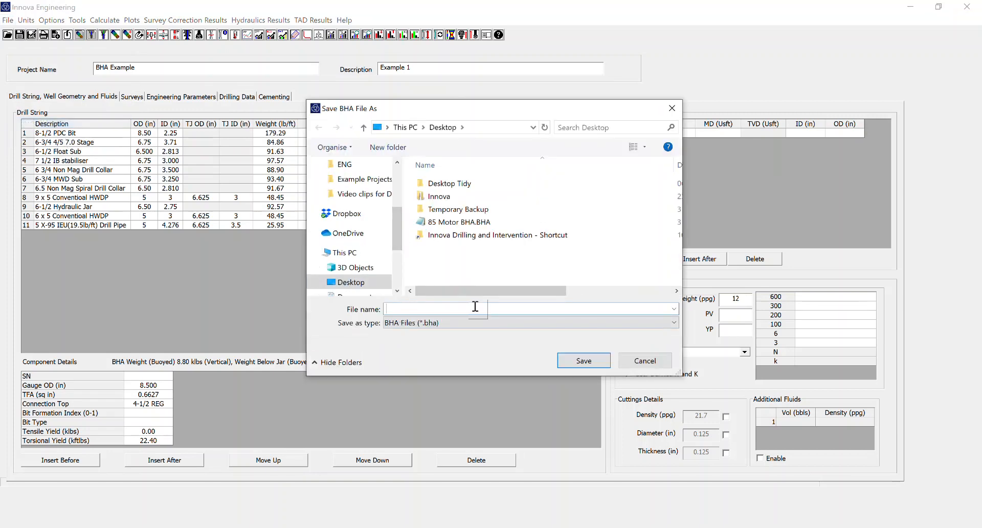
text(8)
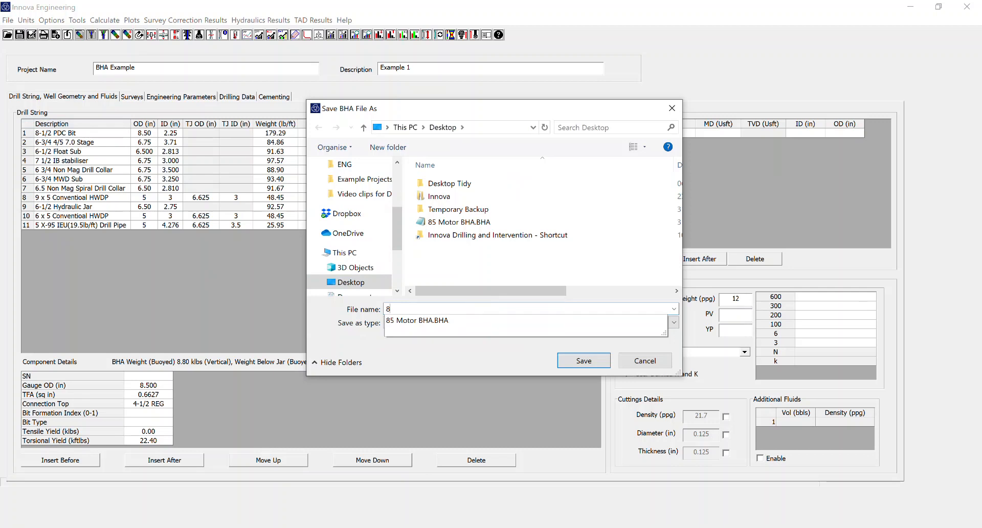
text(5 Motot)
key(BackSpace)
text(r BHA )
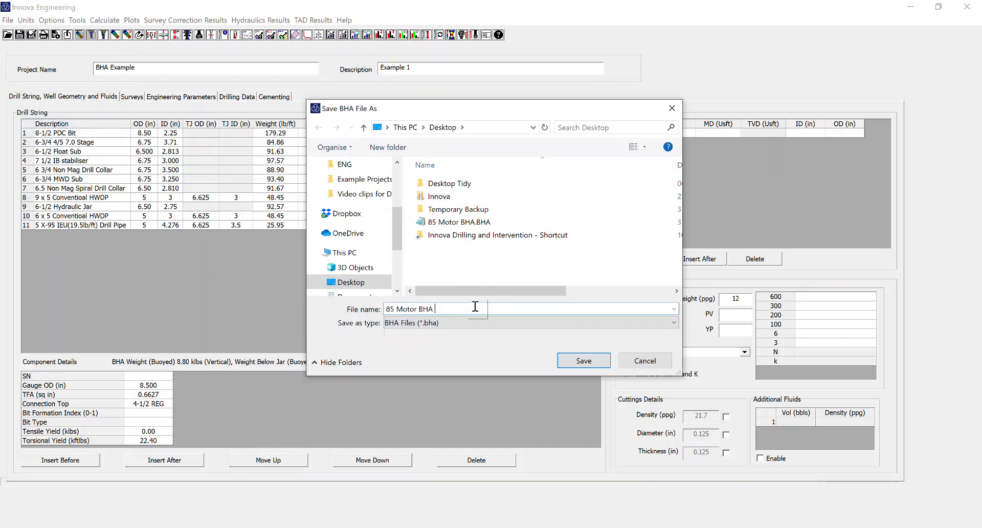
text(2)
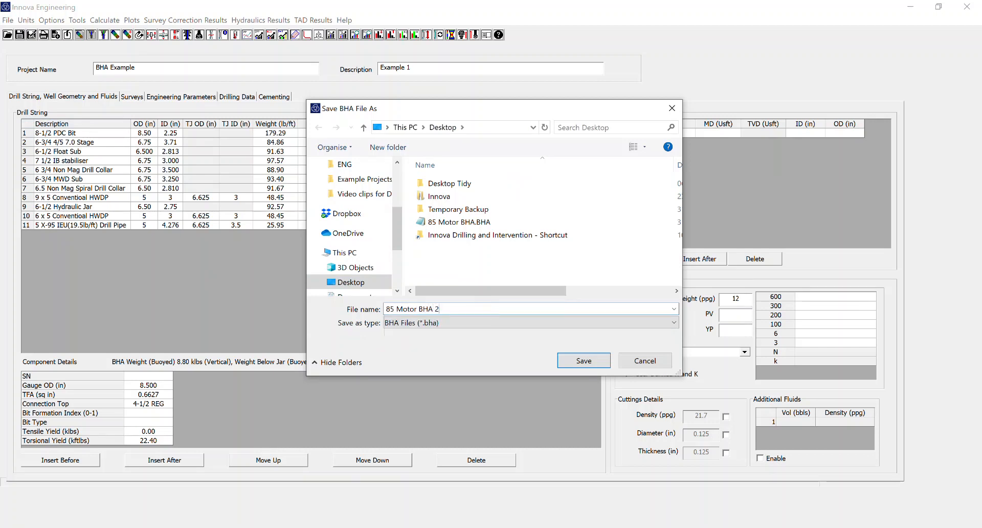
click(573, 363)
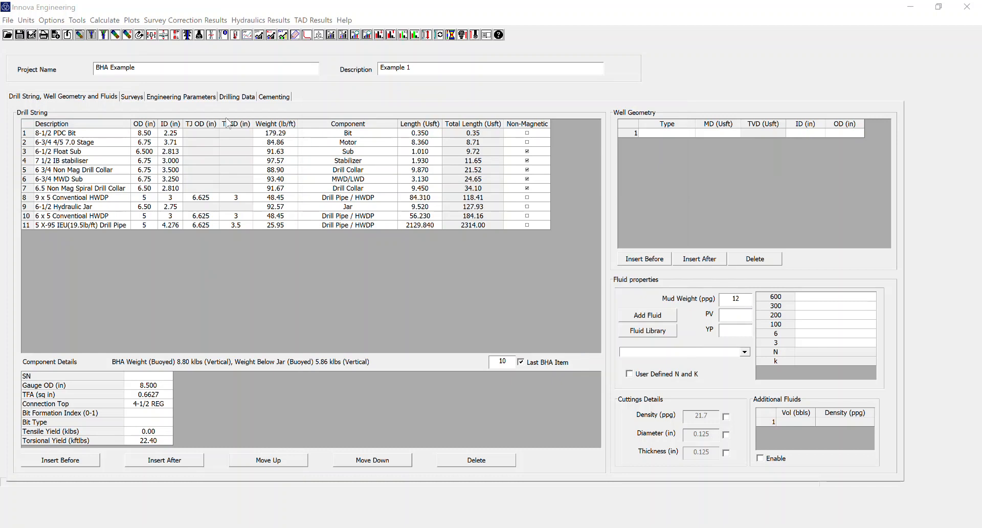